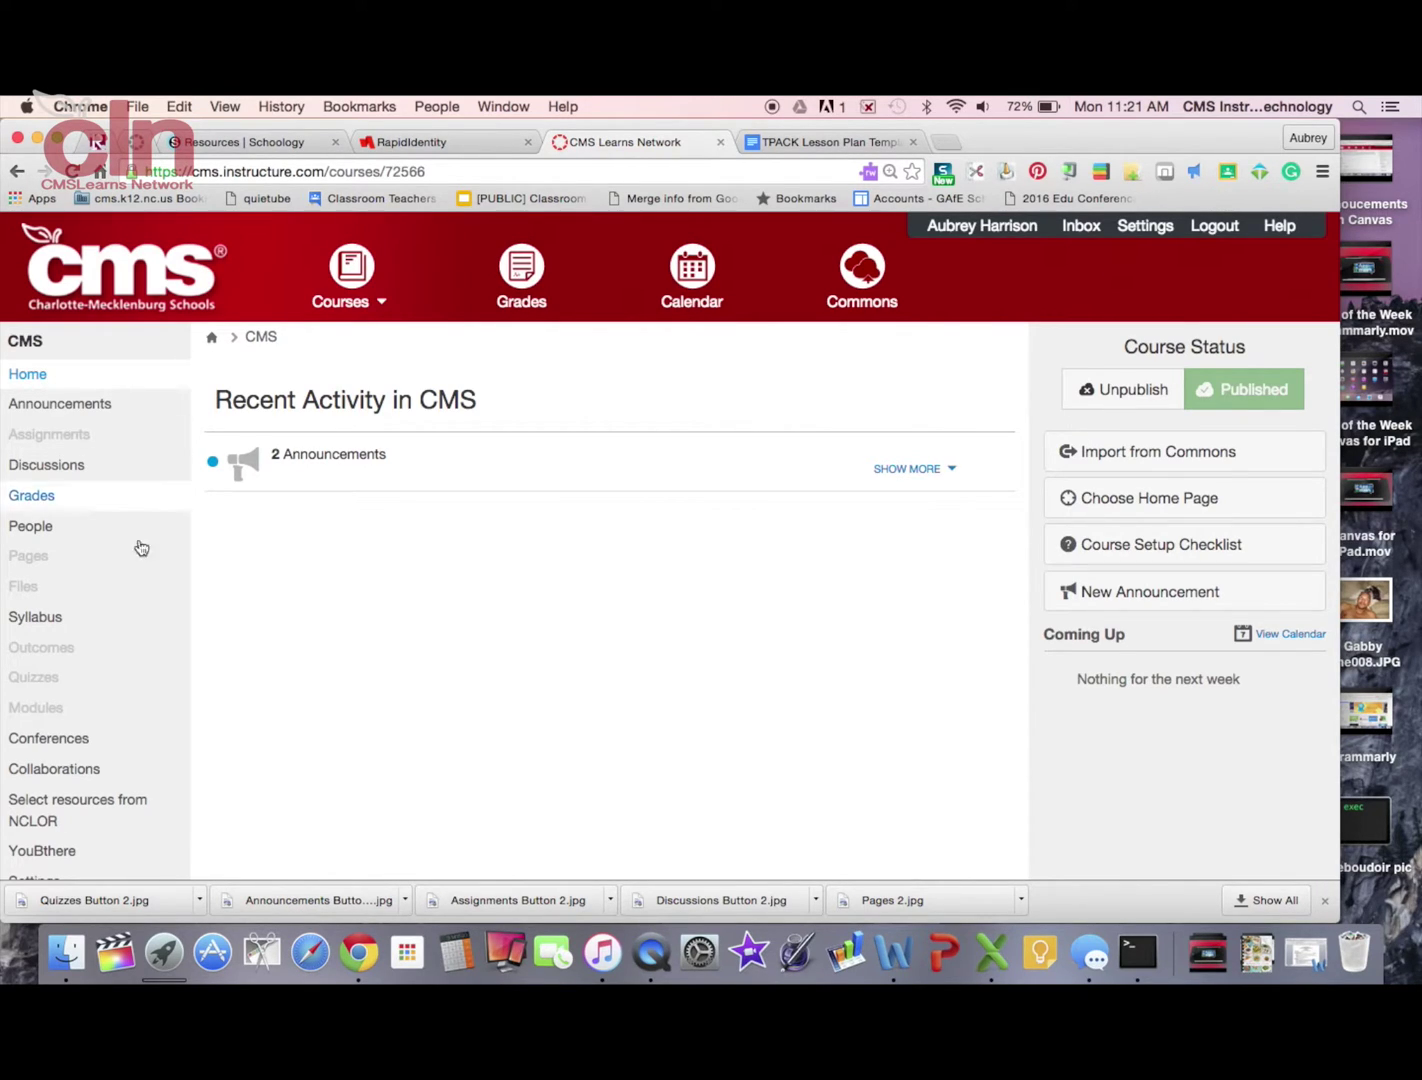
# Open the course Settings.
pyautogui.scroll(-2, 82, 626)
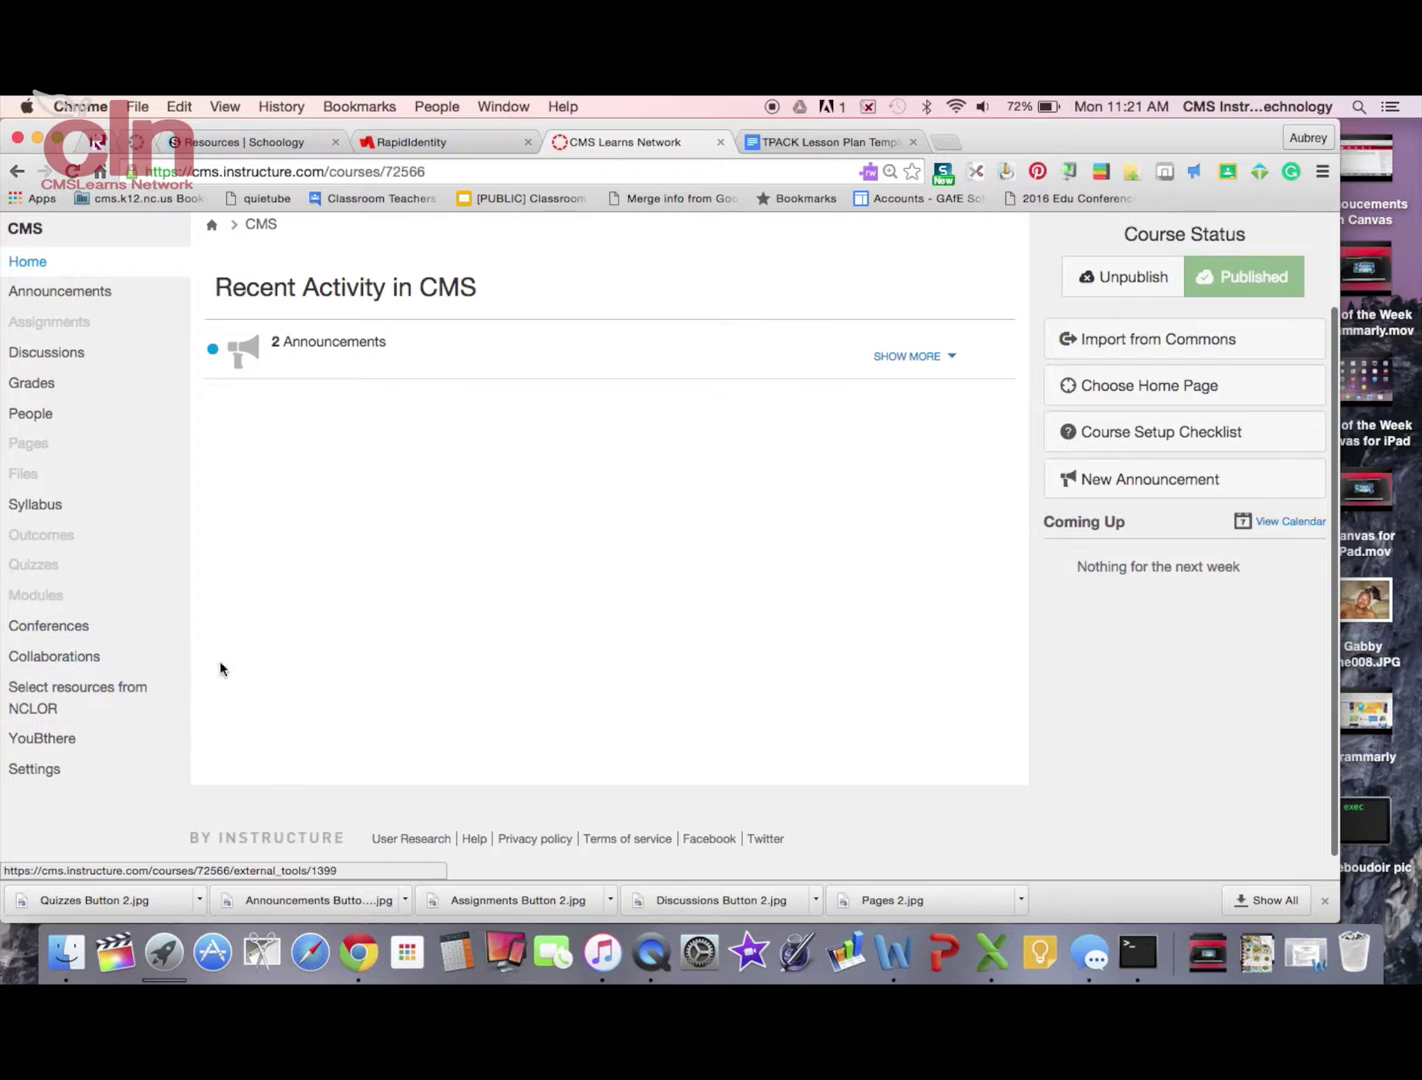
pyautogui.scroll(2, 226, 600)
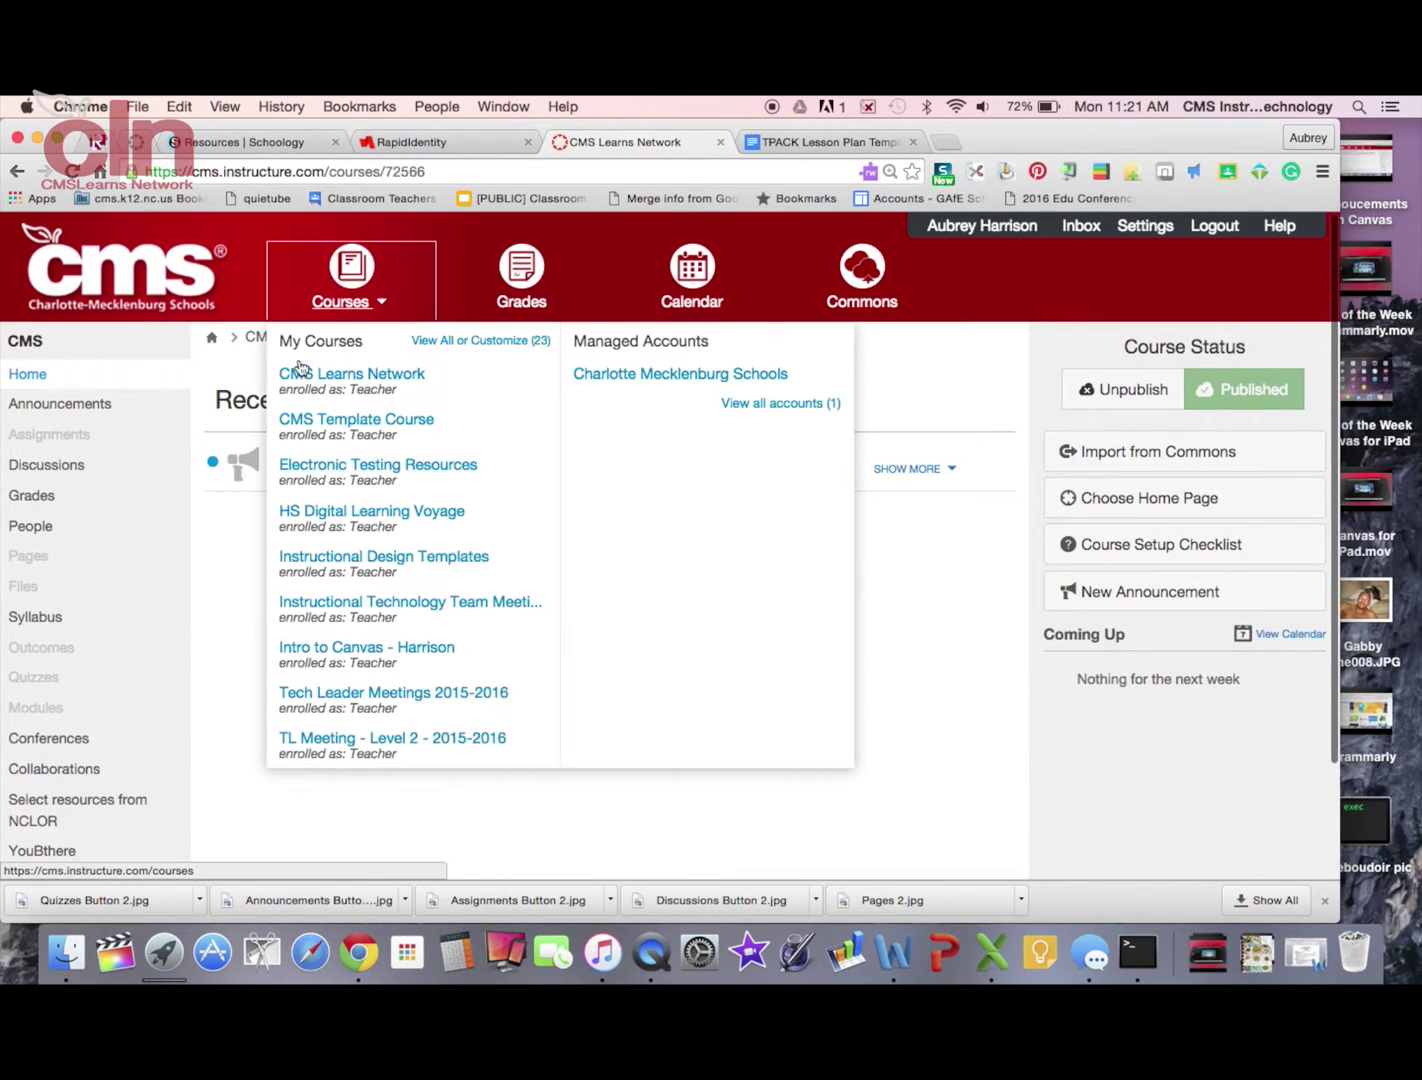
pyautogui.scroll(-2, 75, 803)
pyautogui.click(54, 797)
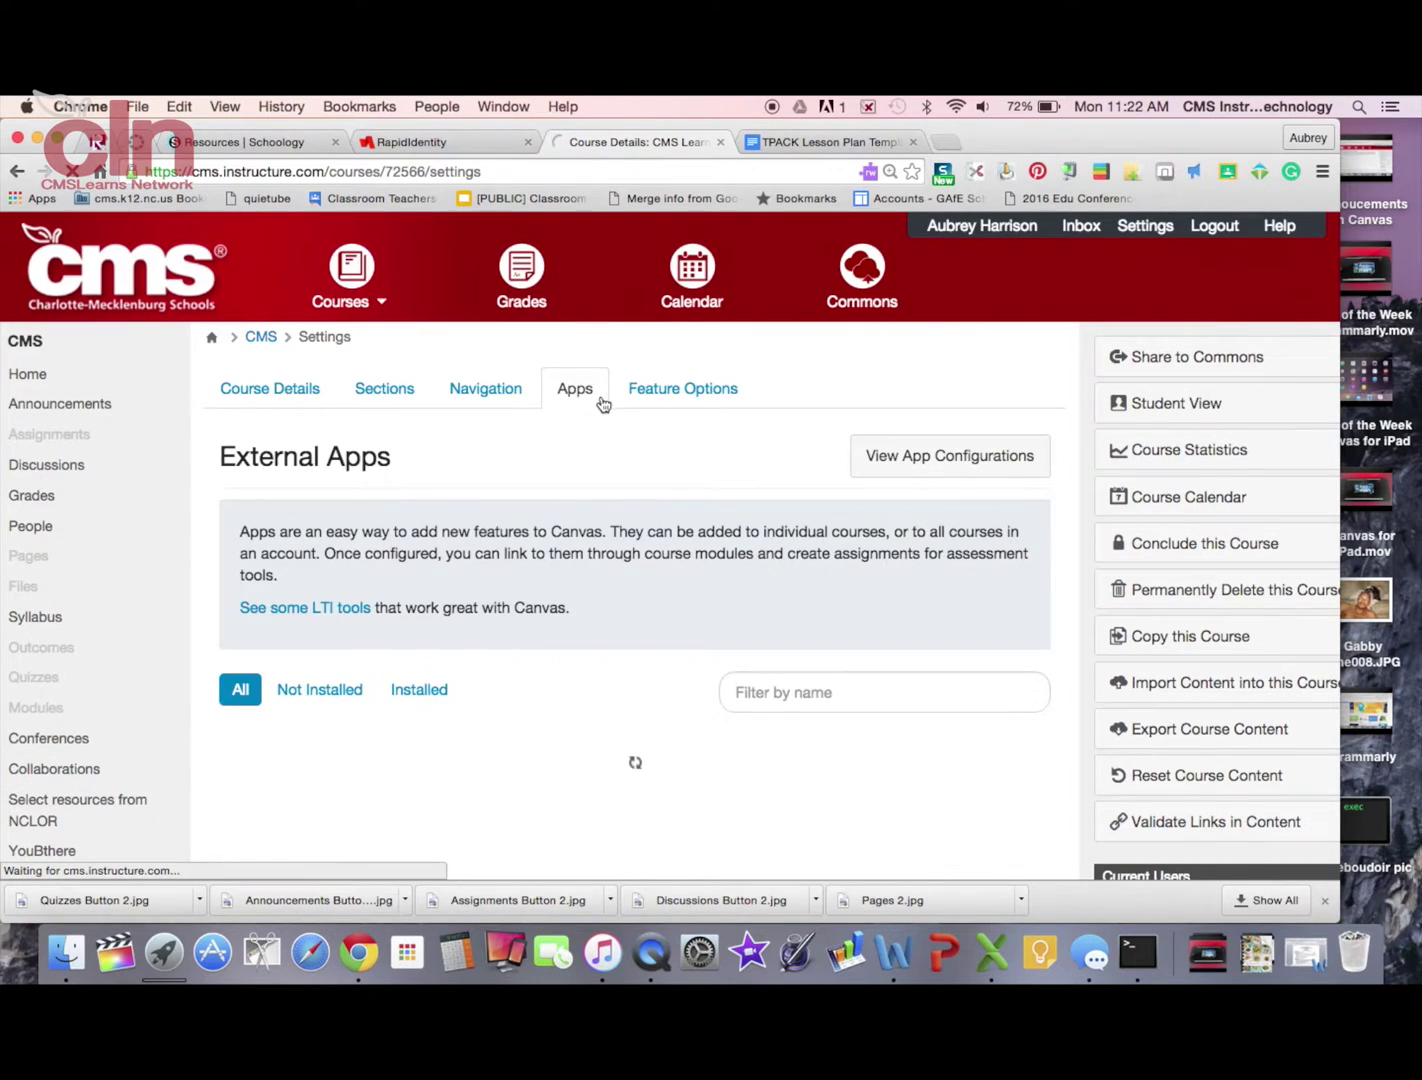
# Filter the course's external apps by 'Graph' to find Graph Builder installed.
pyautogui.scroll(-5, 546, 735)
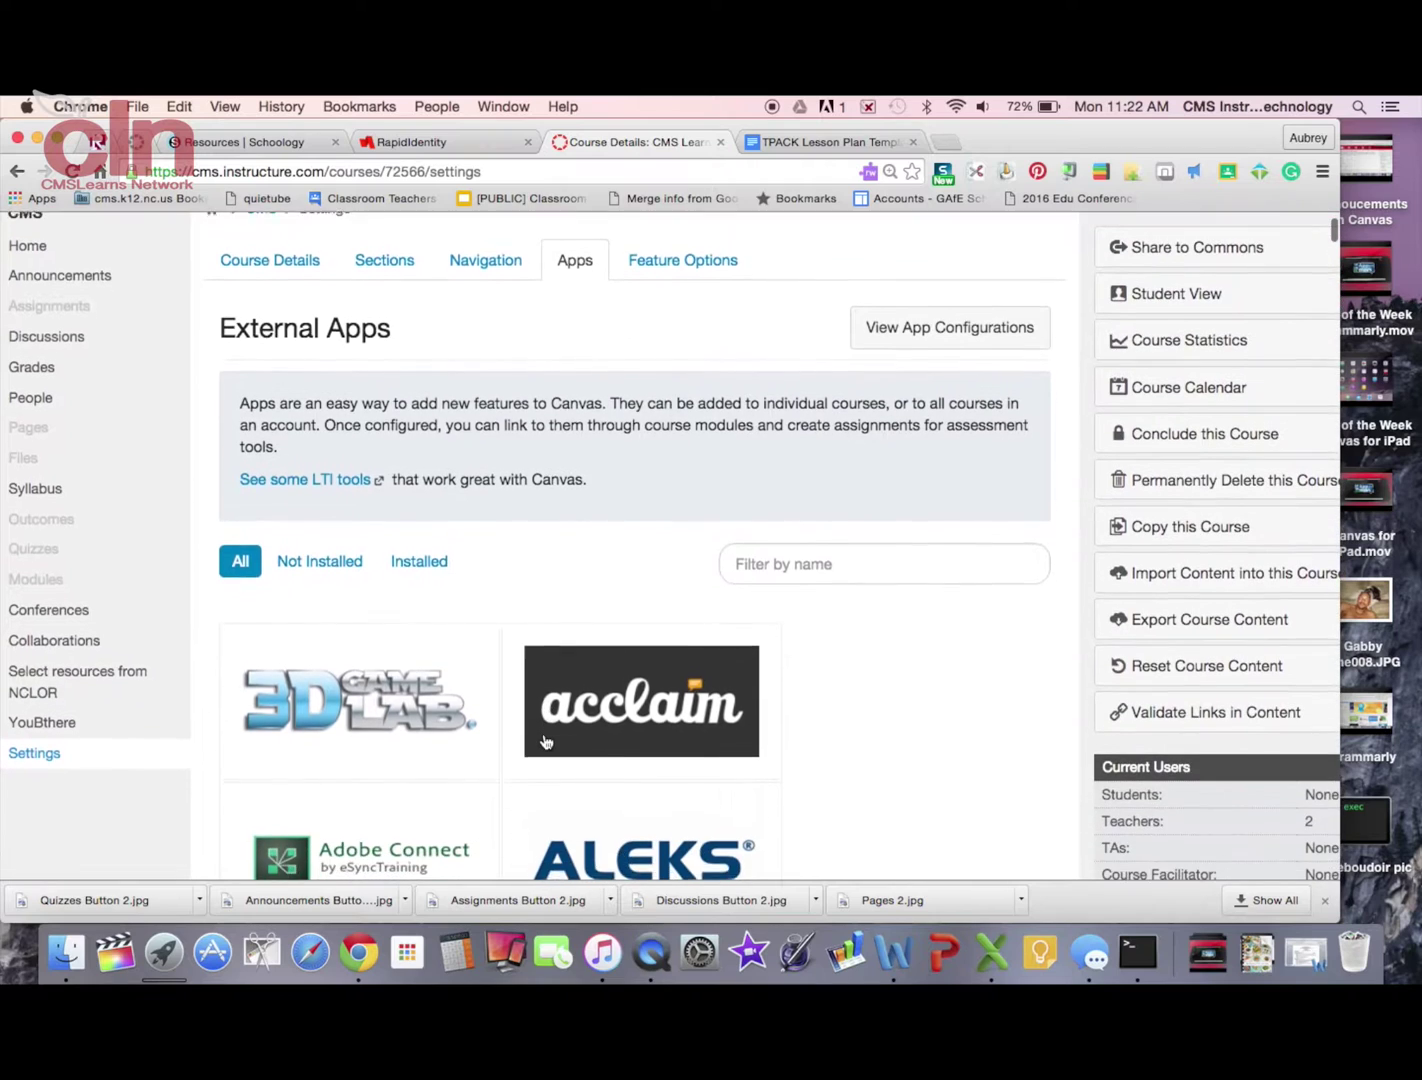
pyautogui.scroll(2, 546, 742)
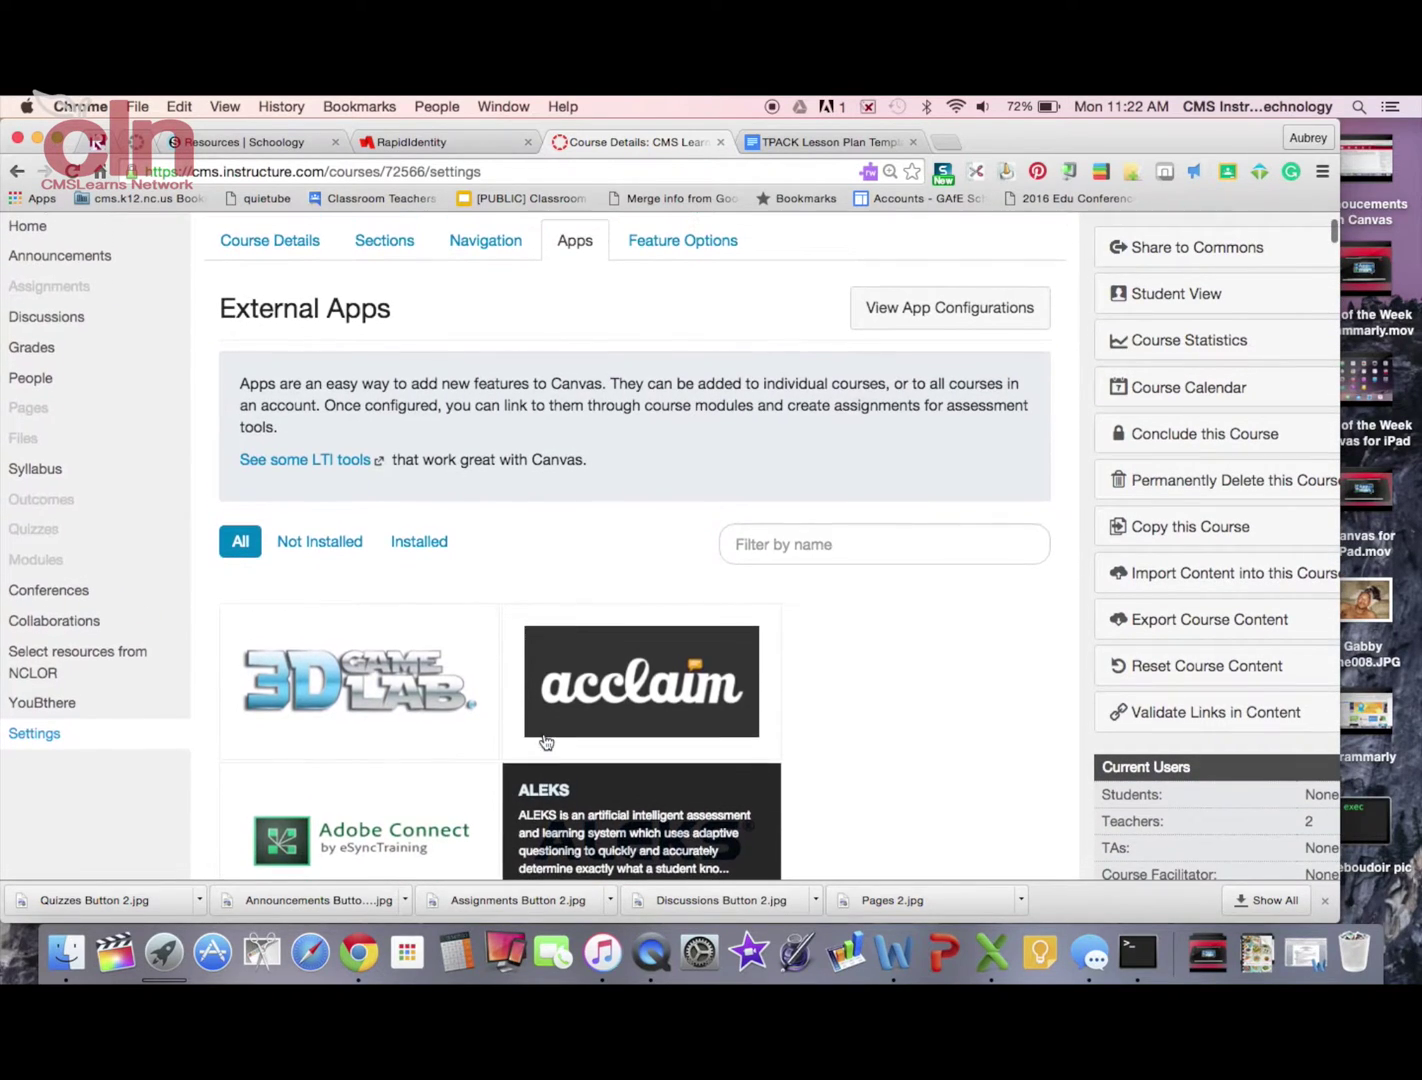
pyautogui.click(803, 546)
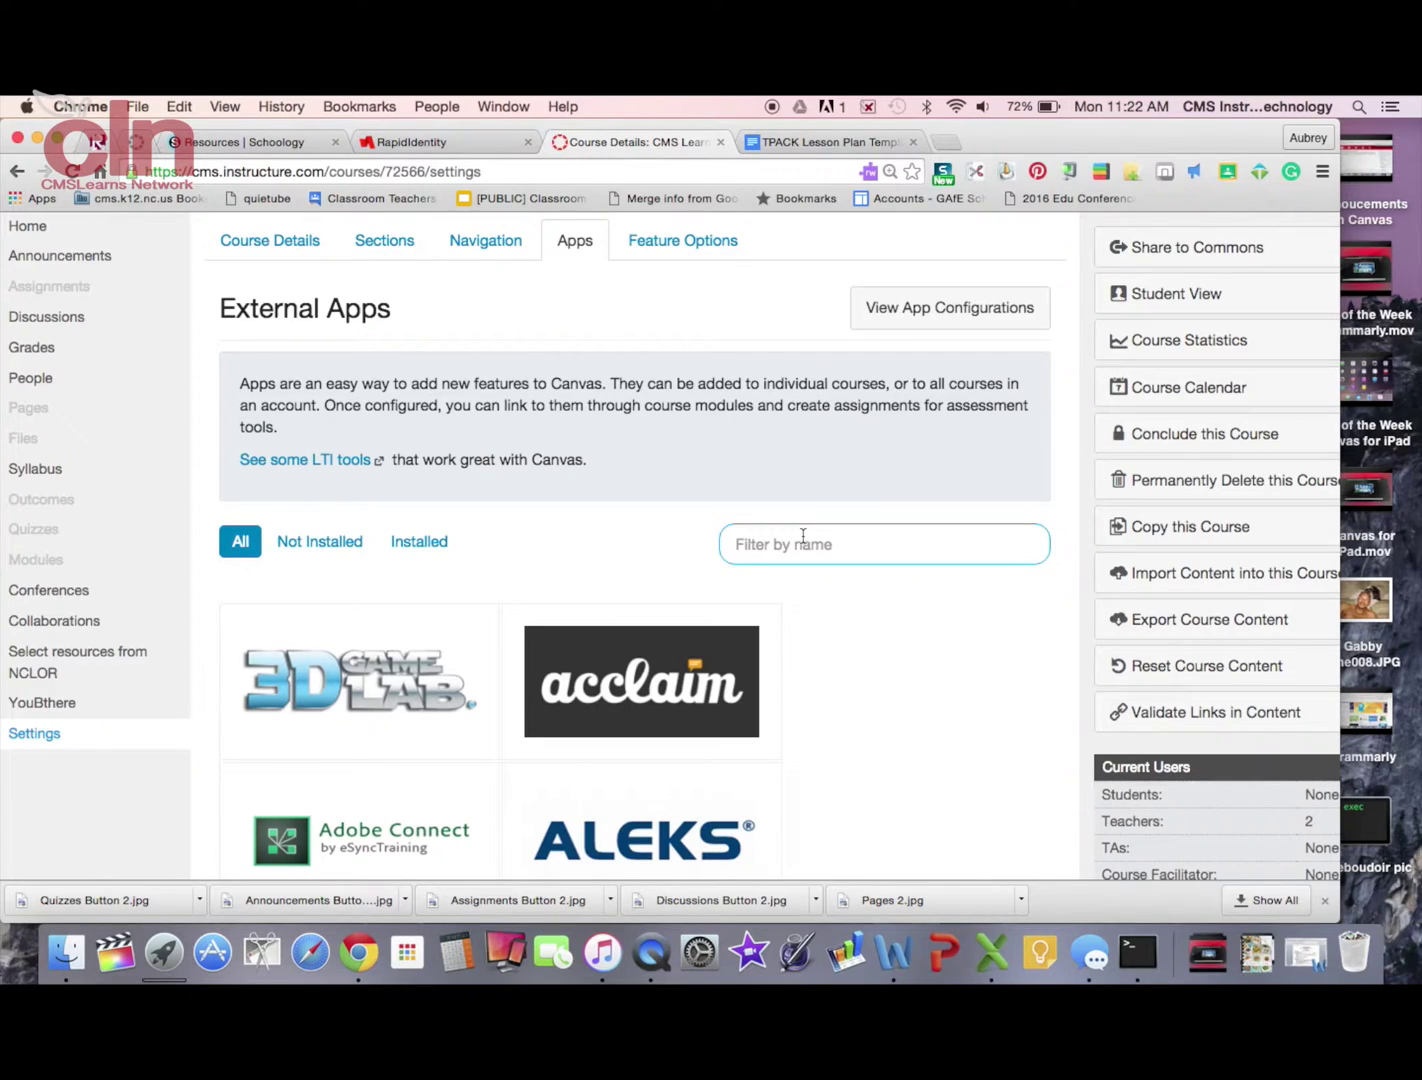
pyautogui.write('Graph')
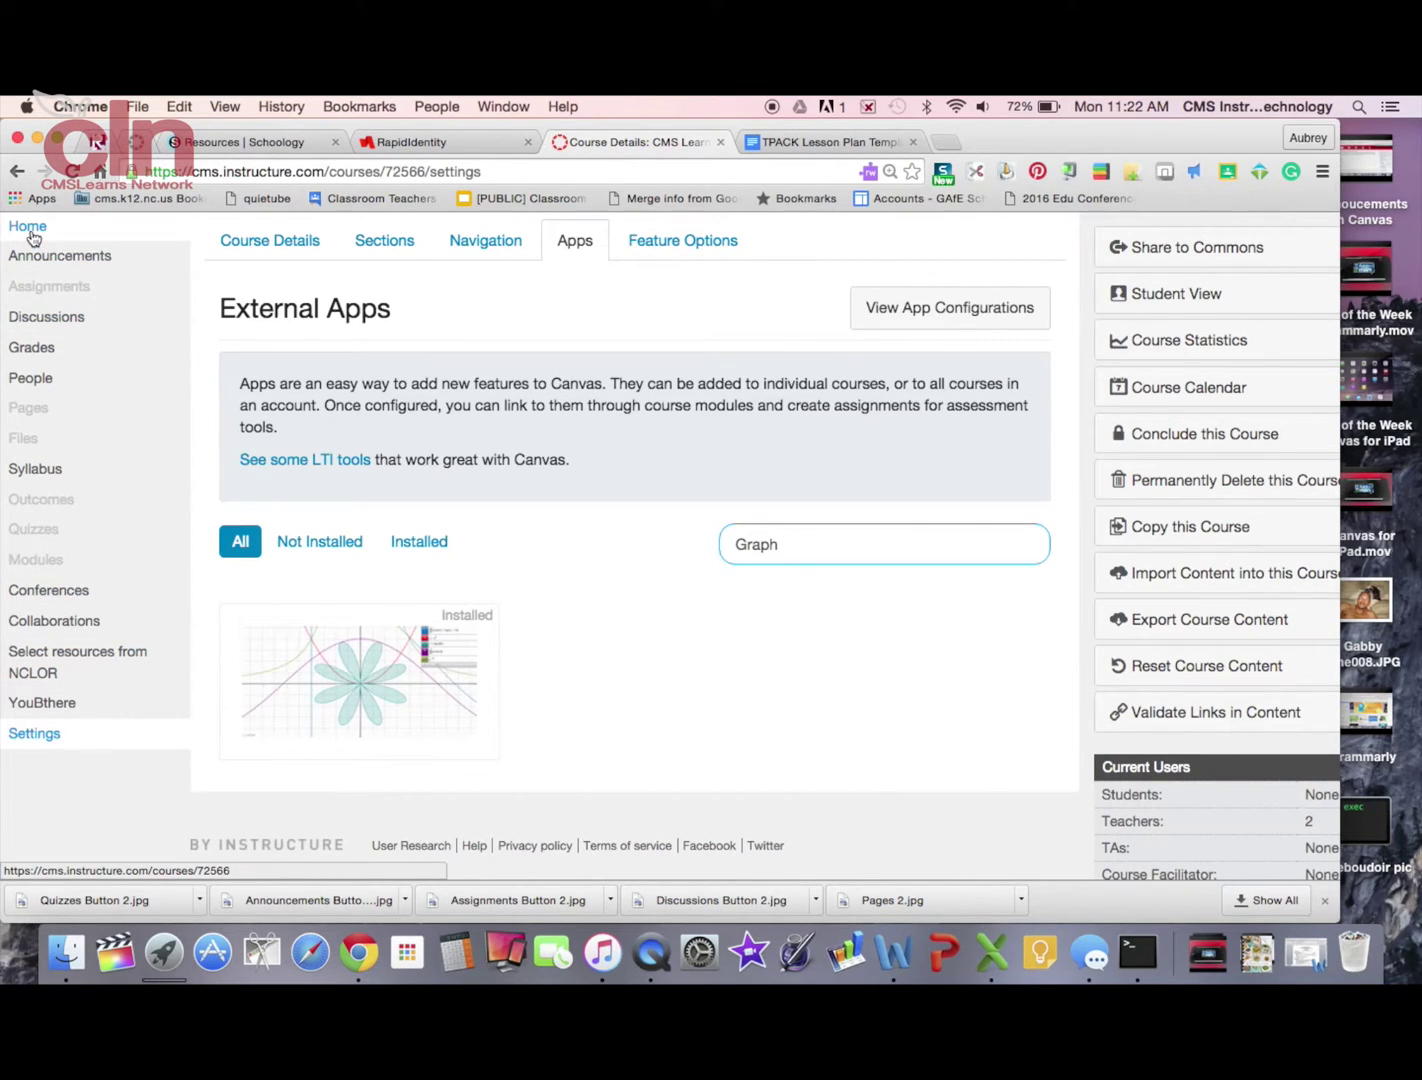
# Create a new course page titled 'Math' and place the caret in its empty body.
pyautogui.click(30, 419)
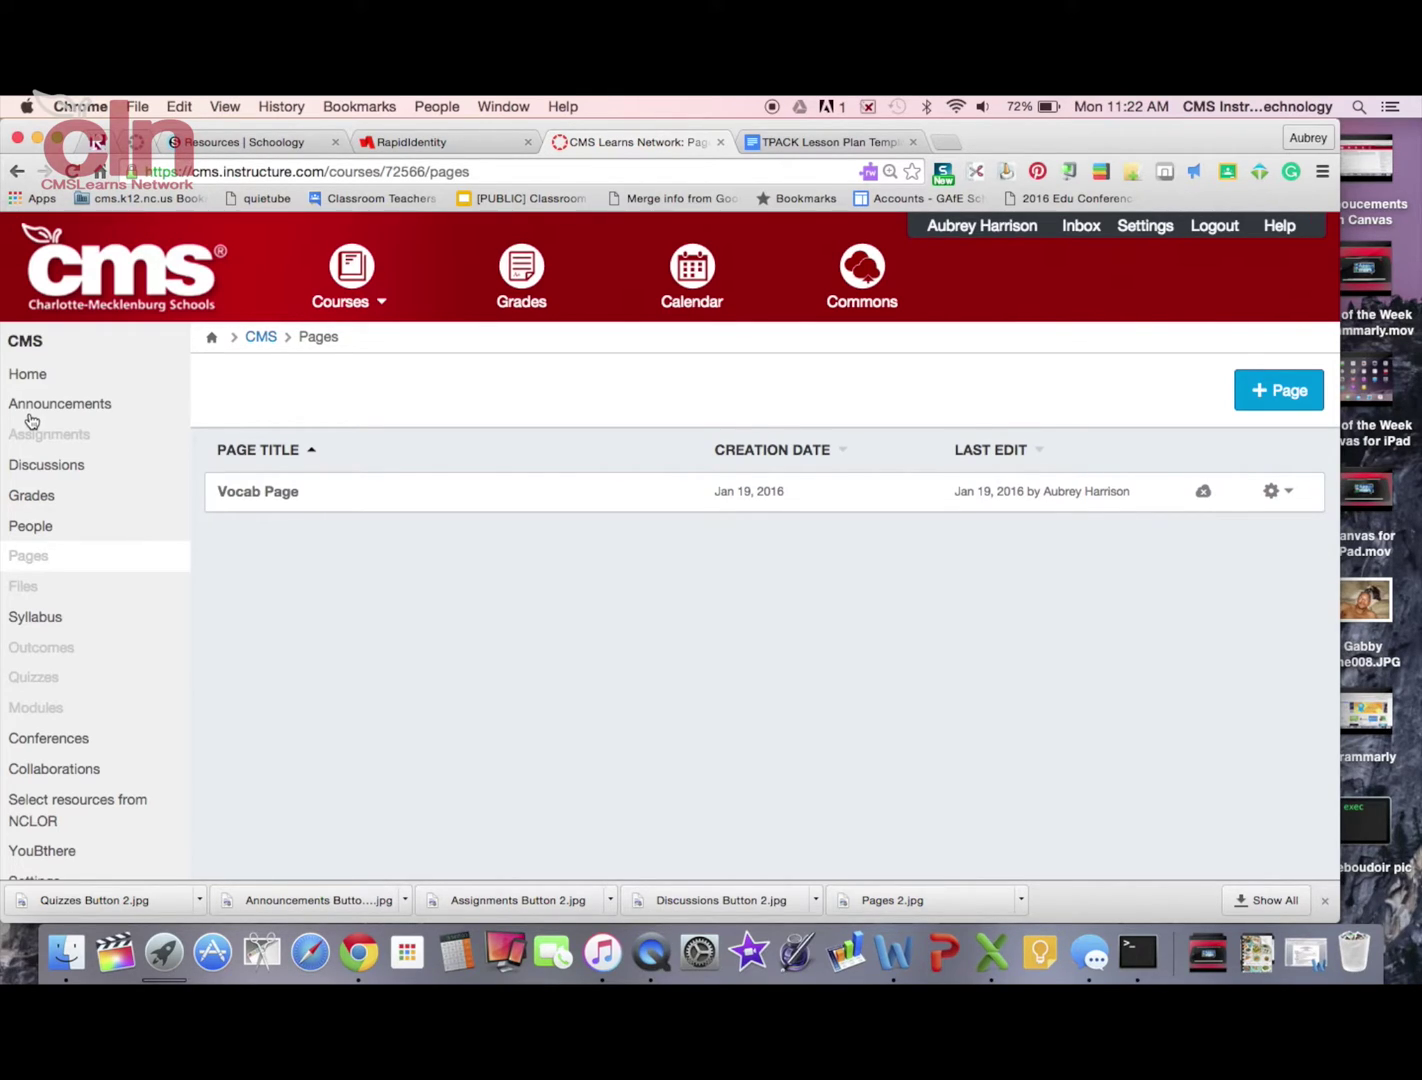
pyautogui.click(1261, 400)
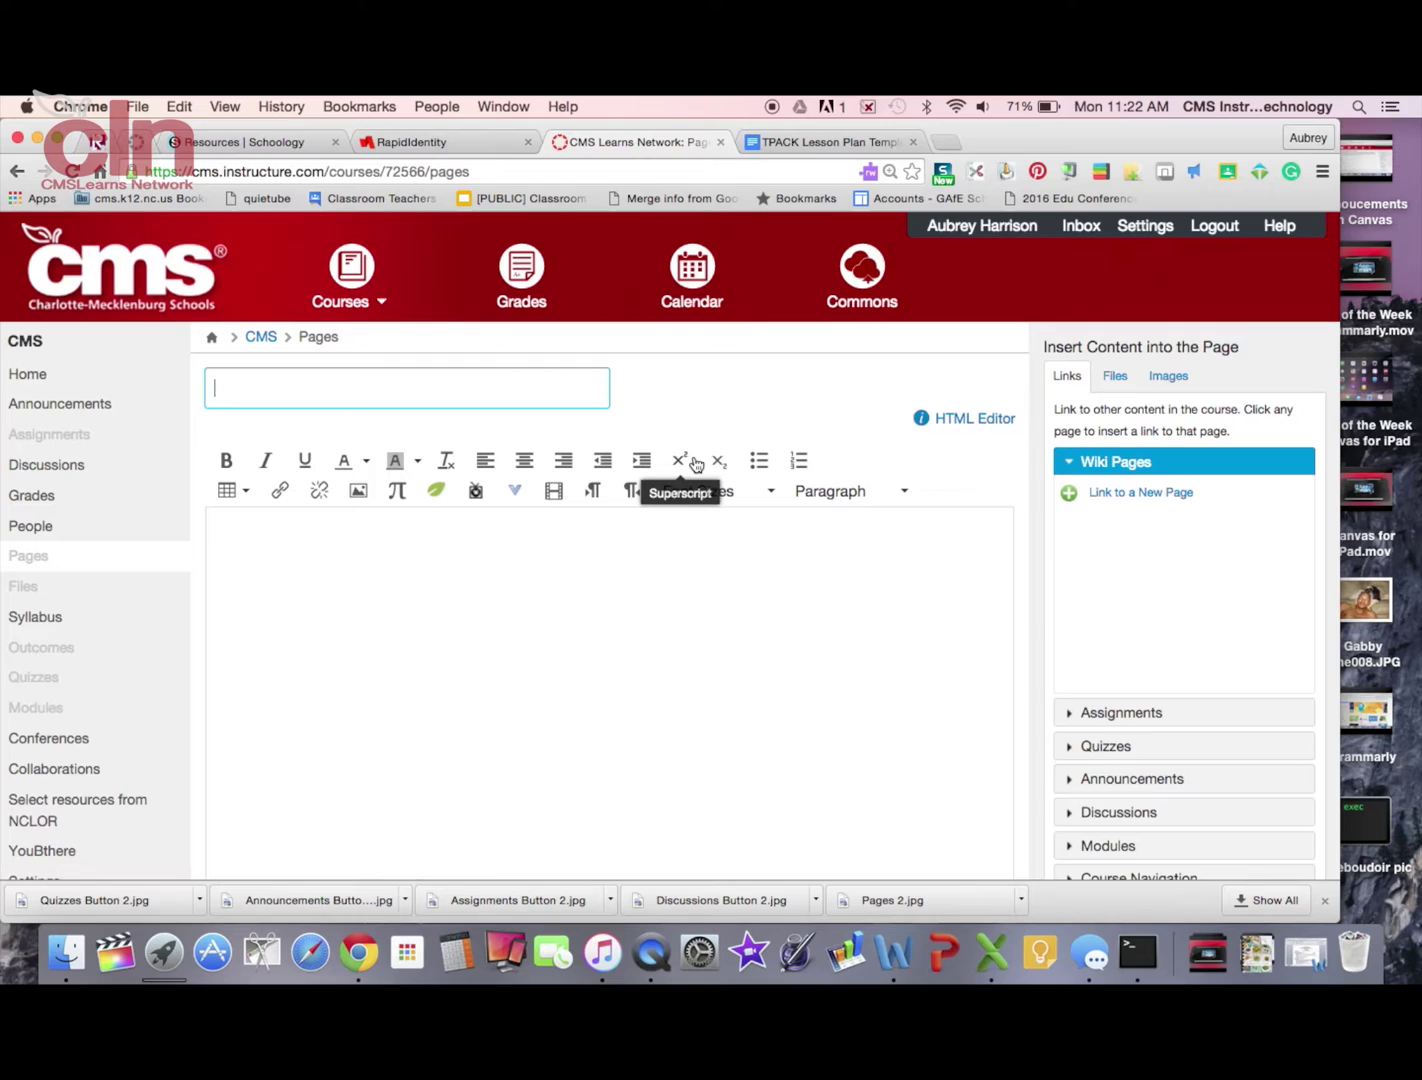
pyautogui.write('Math')
pyautogui.click(549, 425)
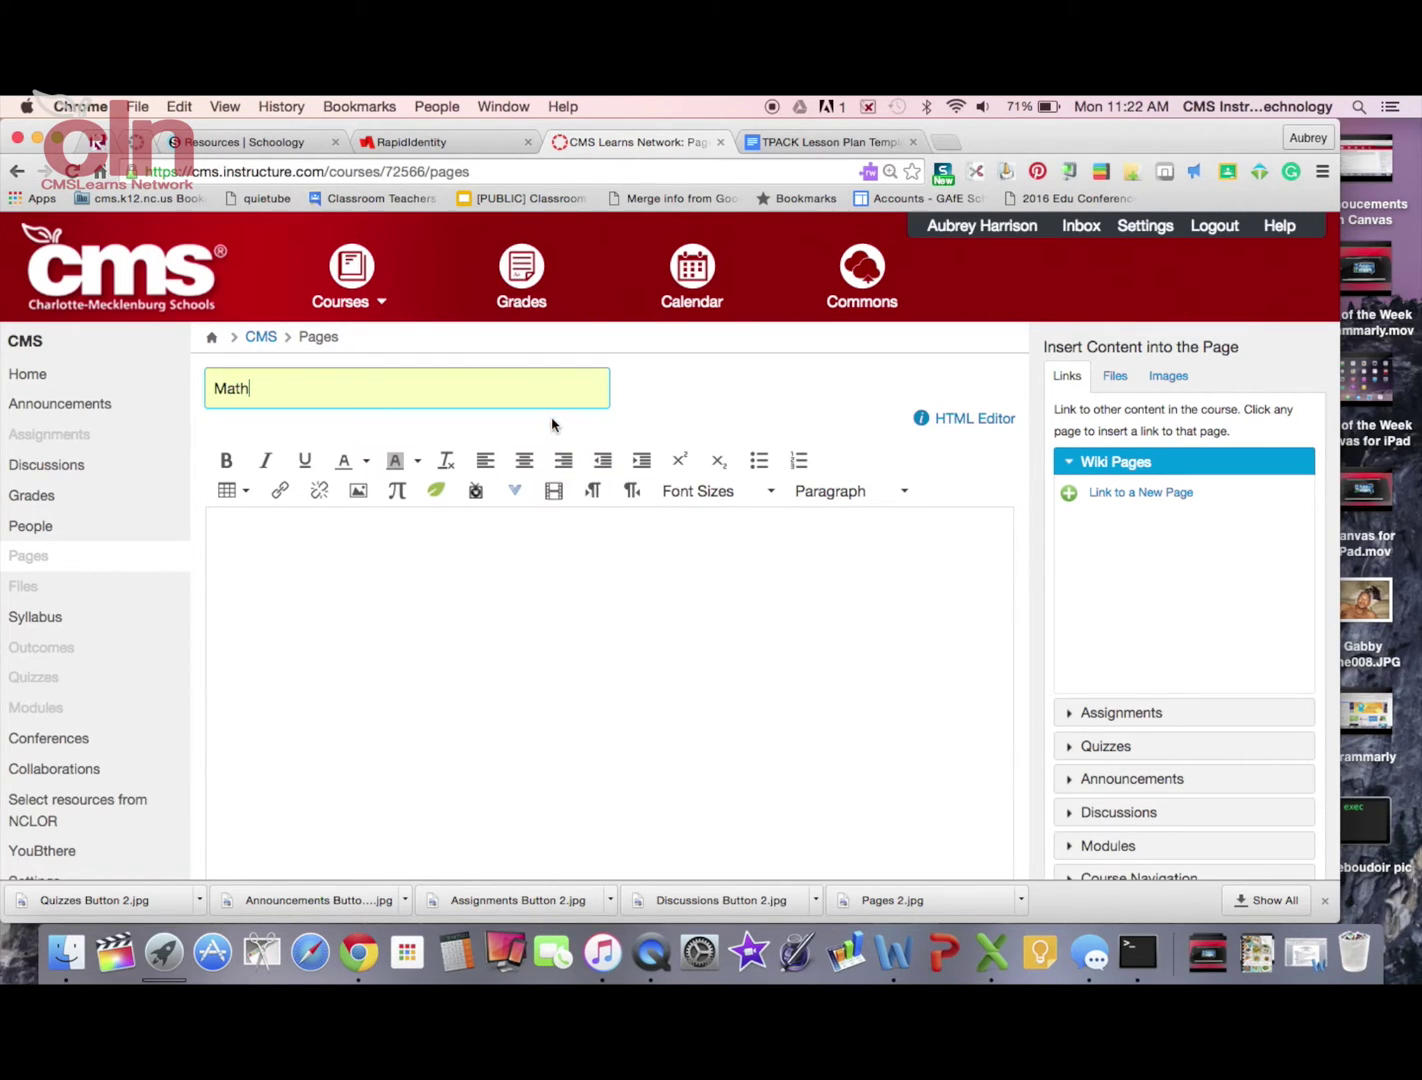
pyautogui.click(368, 592)
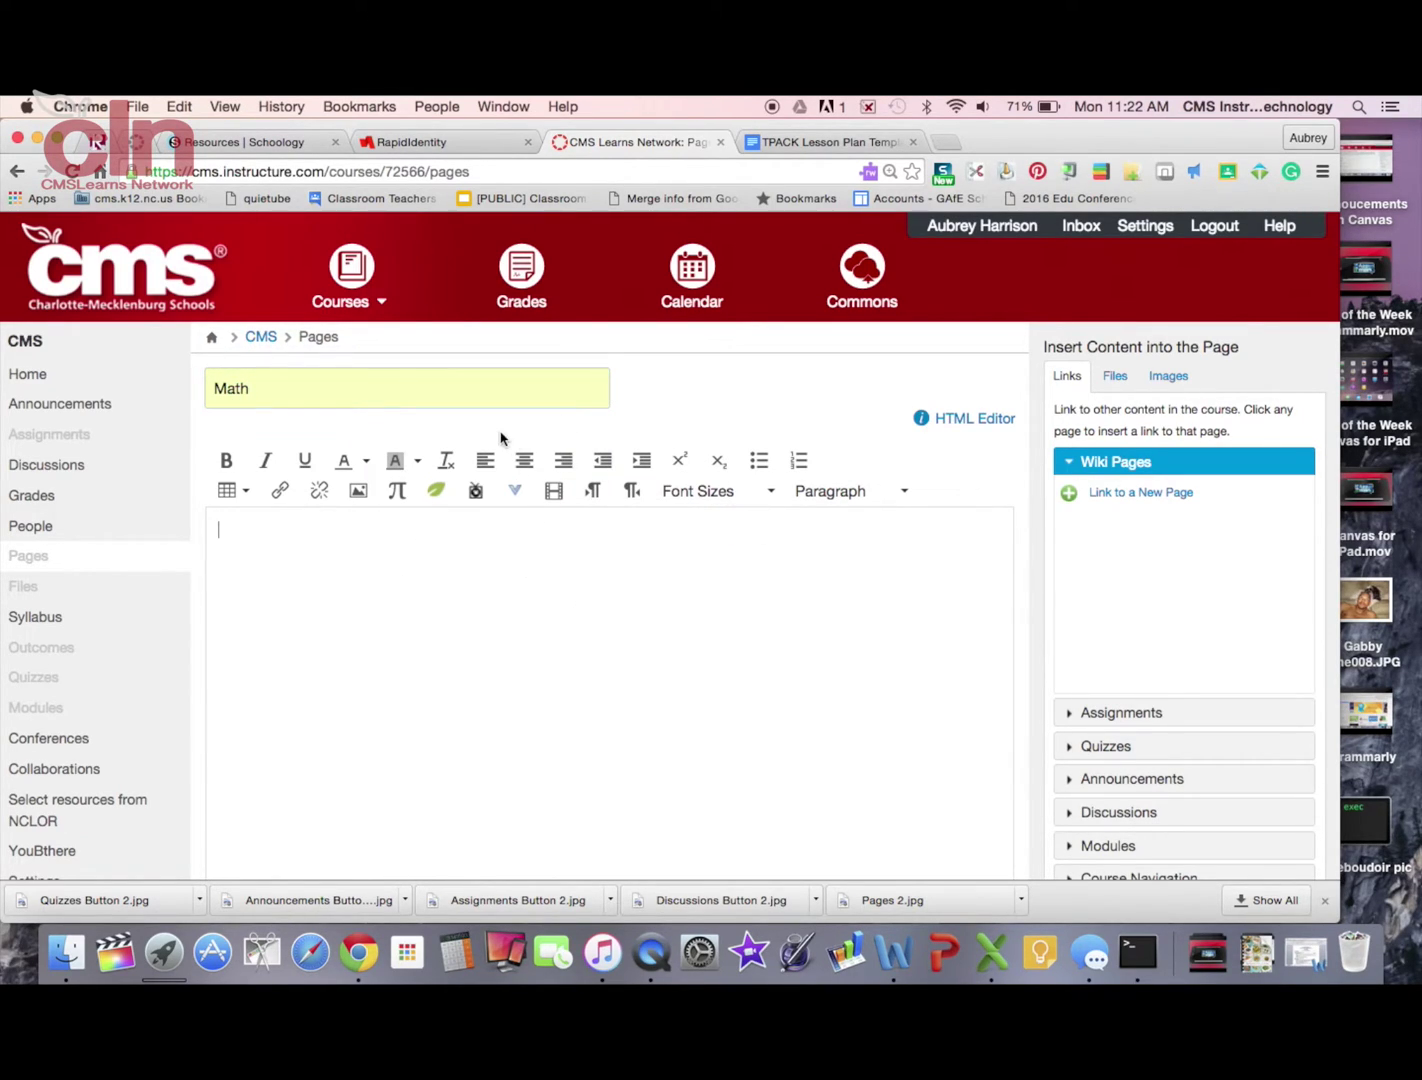
# Launch Graph Builder from the external tools and add the equation y = 4x².
pyautogui.click(517, 500)
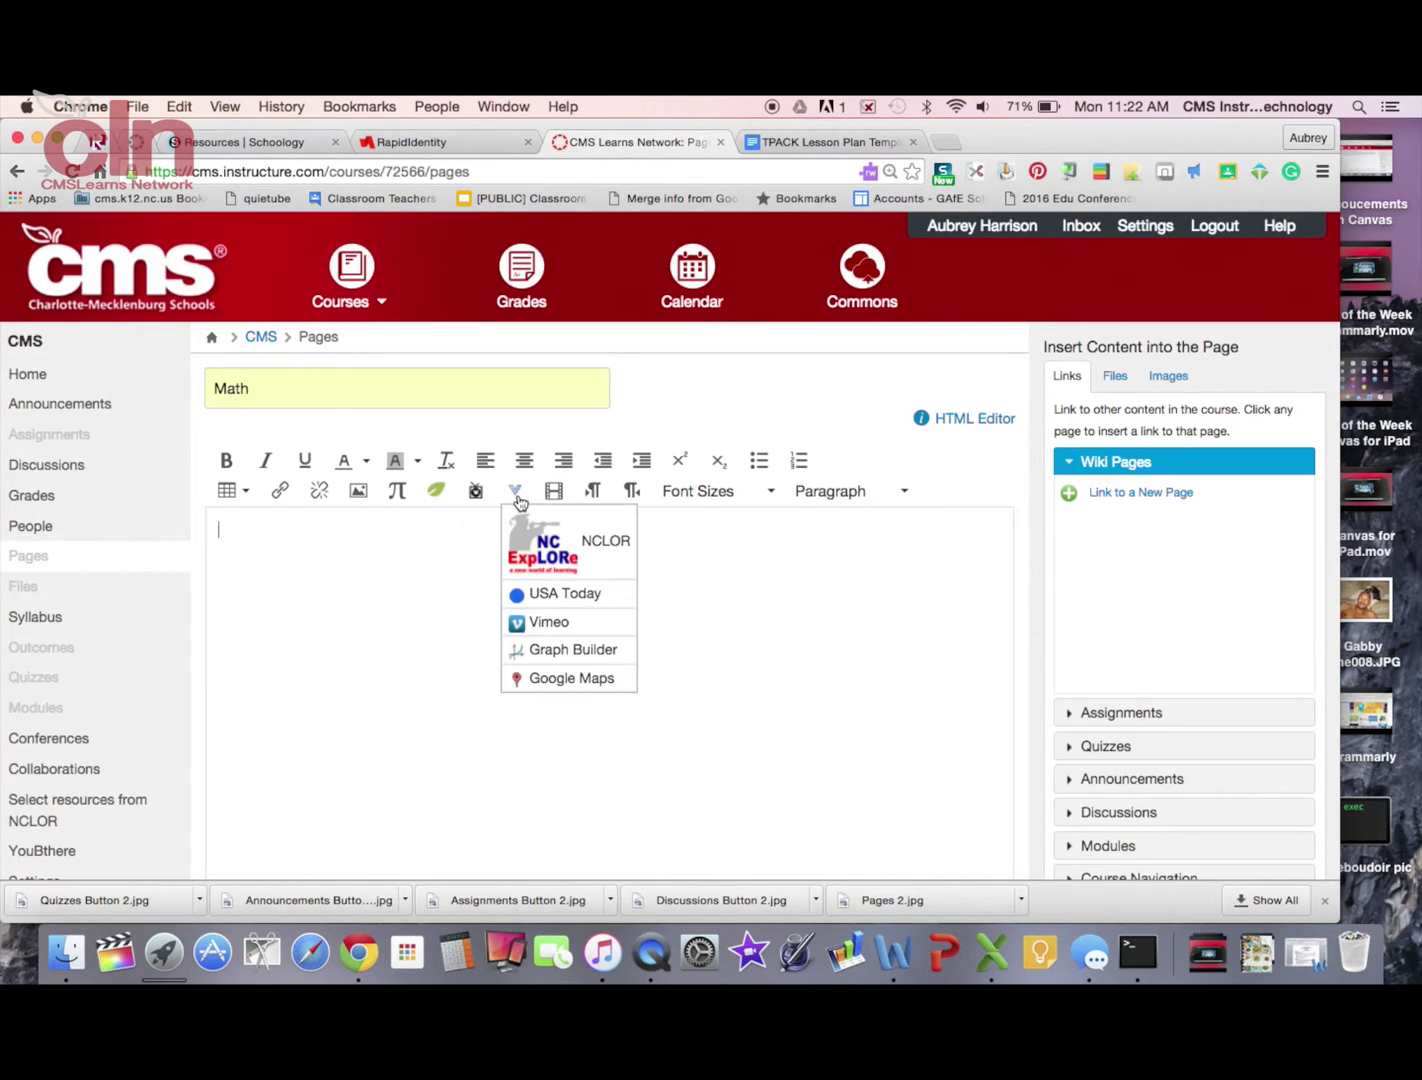
pyautogui.click(527, 660)
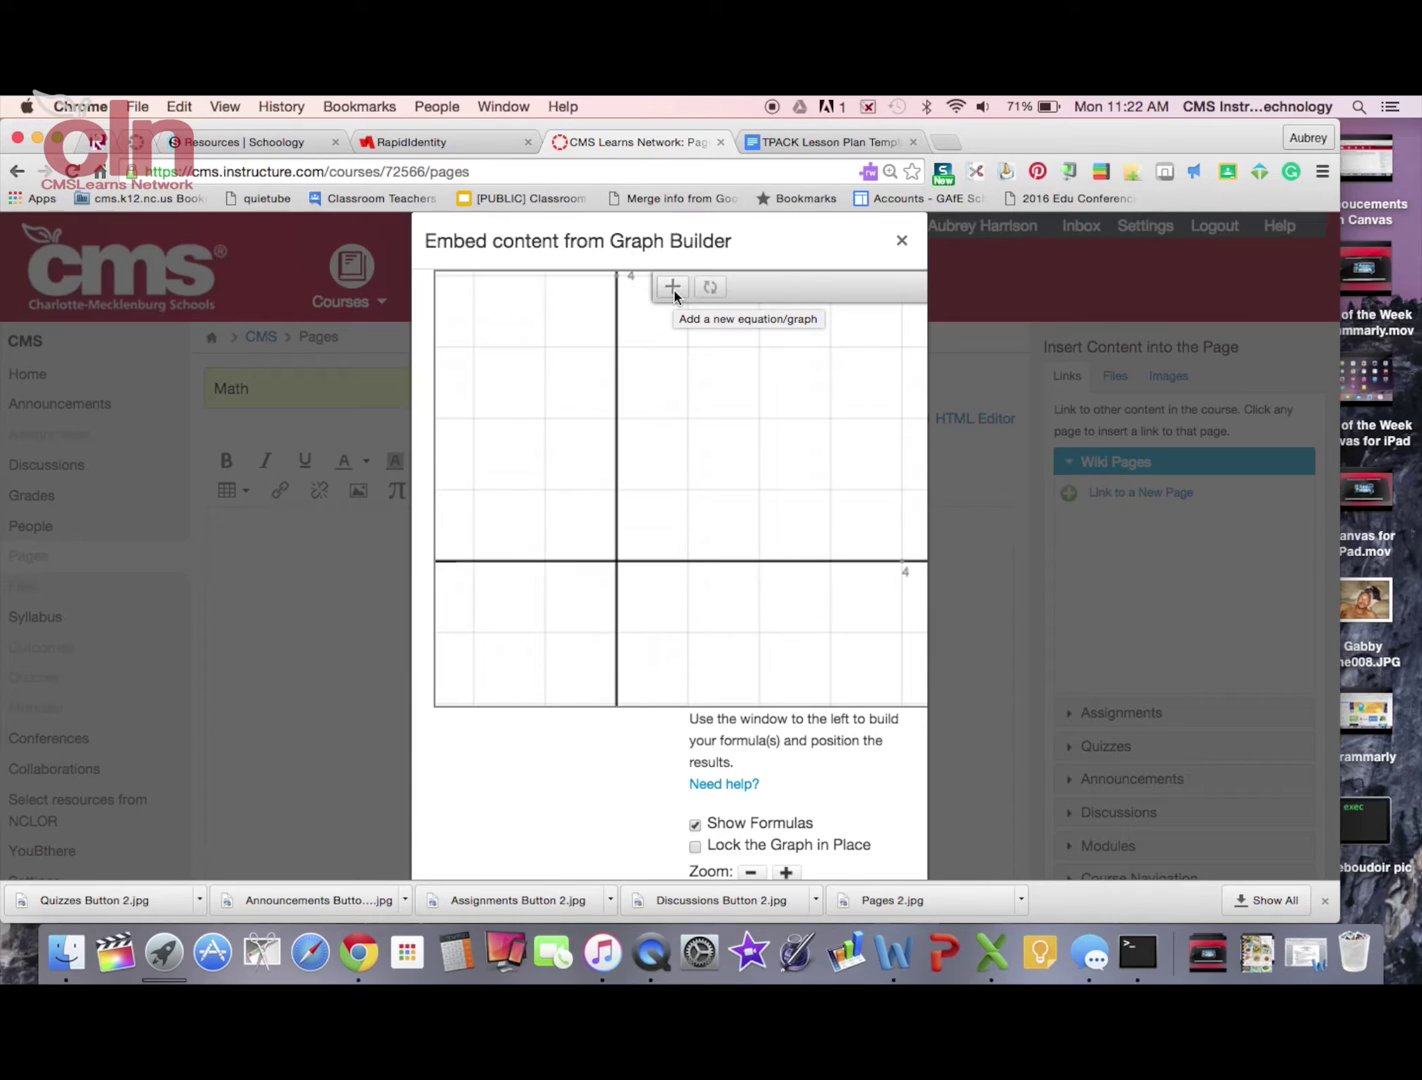
pyautogui.click(672, 288)
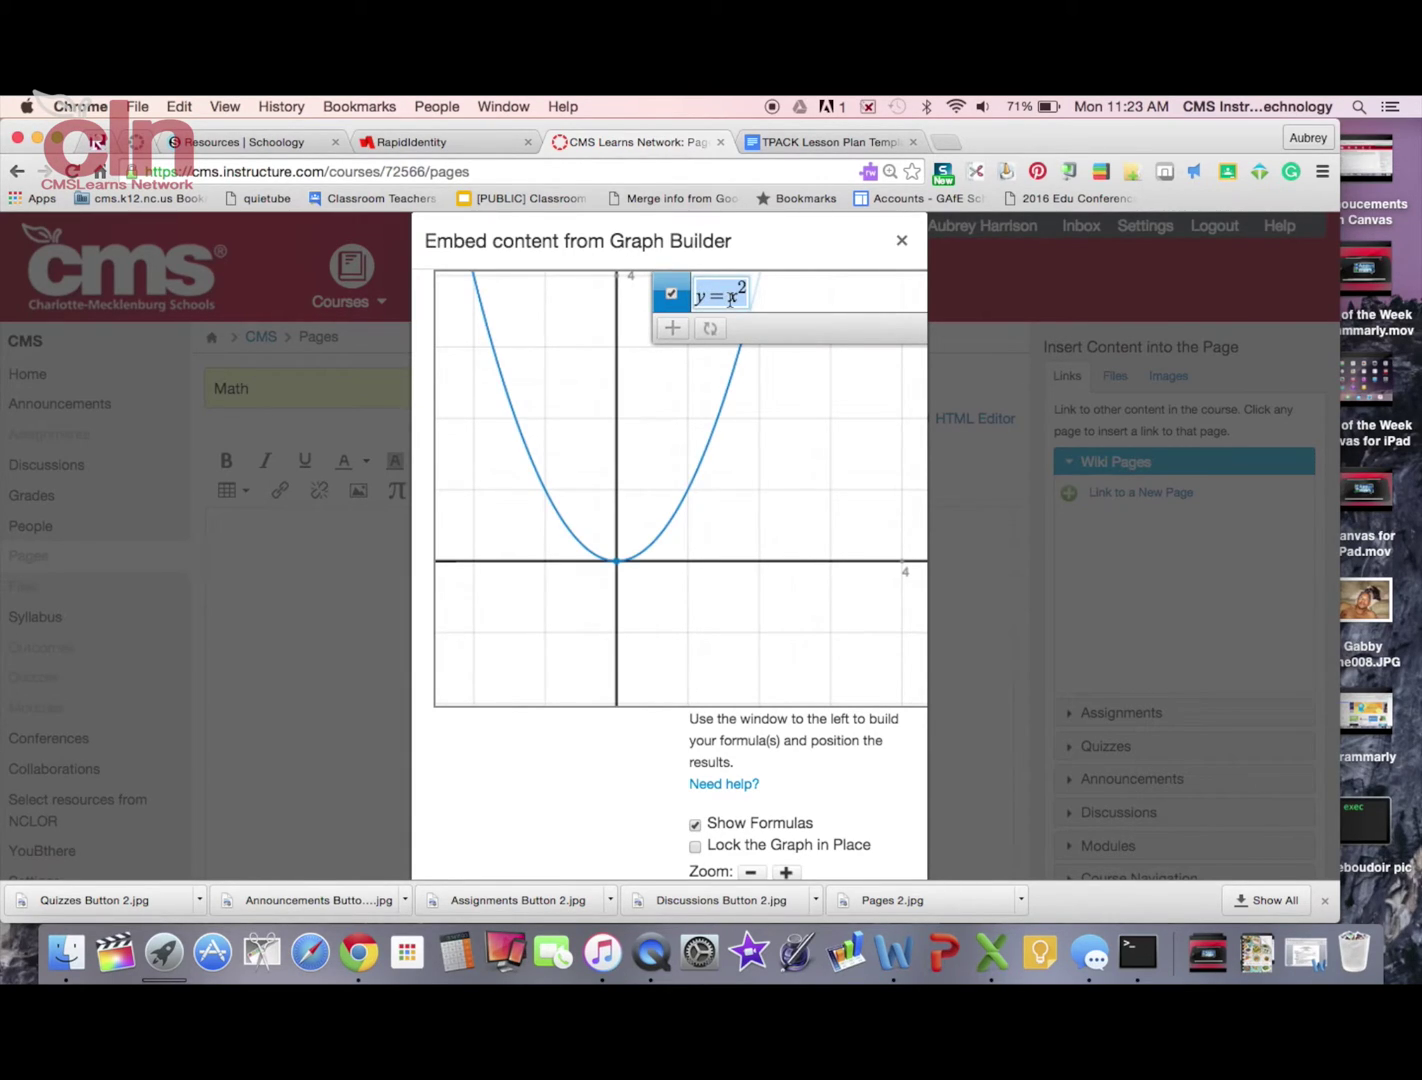
pyautogui.click(731, 300)
pyautogui.write('4')
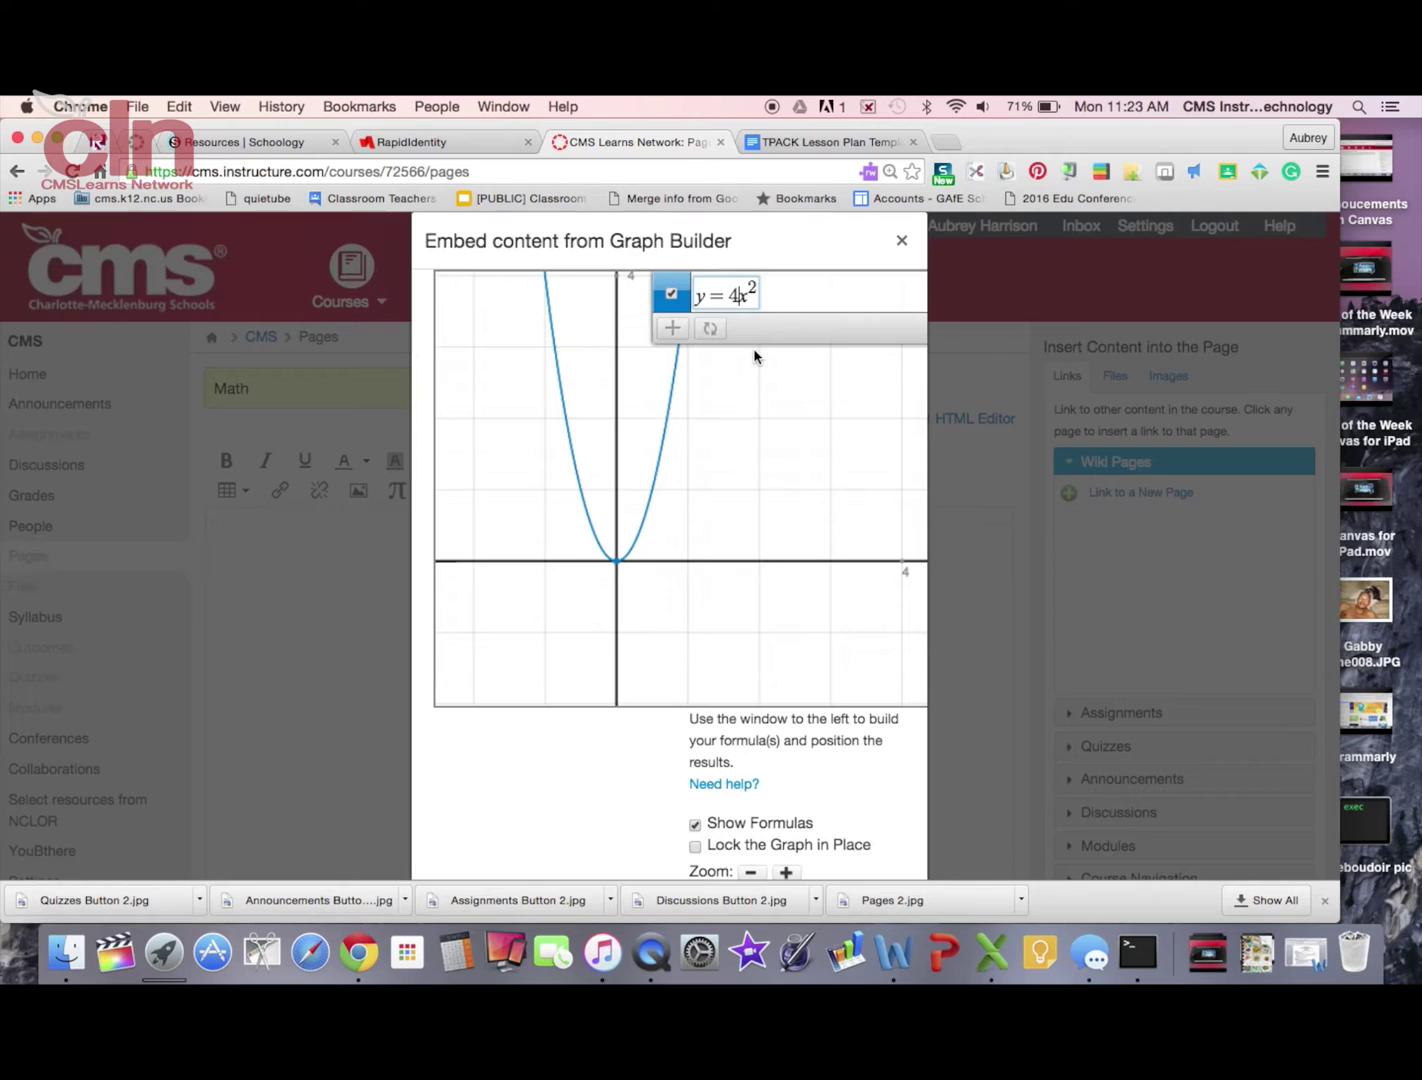
# Add a second equation and edit it to read y = 1 − x², a downward parabola.
pyautogui.click(671, 330)
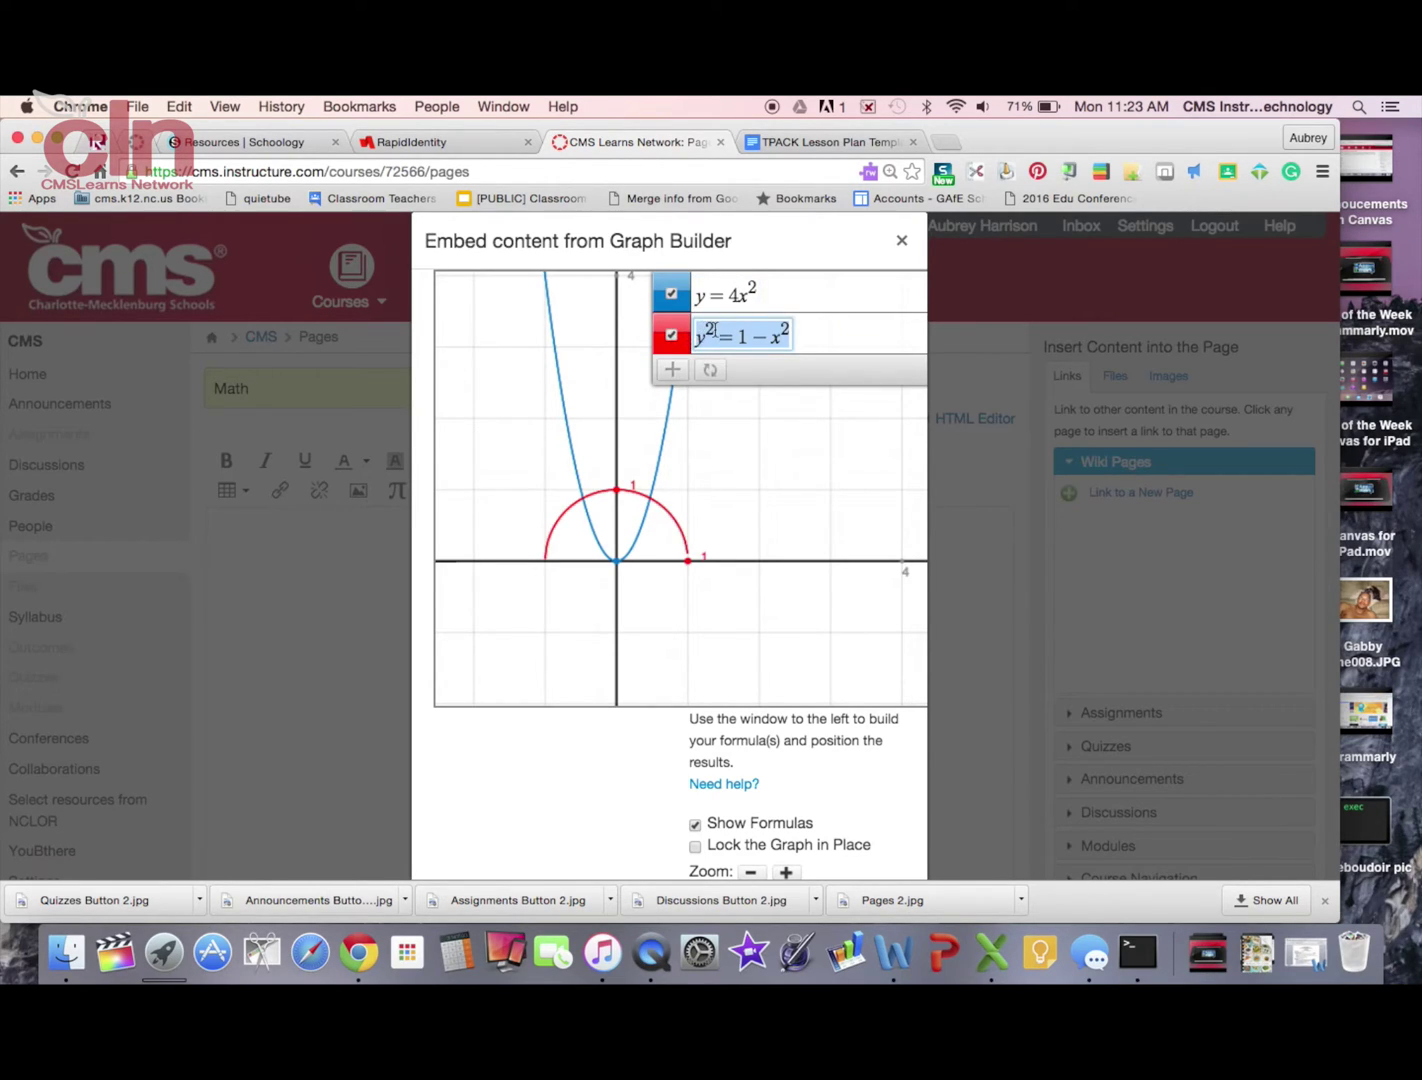
pyautogui.click(716, 331)
pyautogui.doubleClick(716, 331)
pyautogui.press('BackSpace')
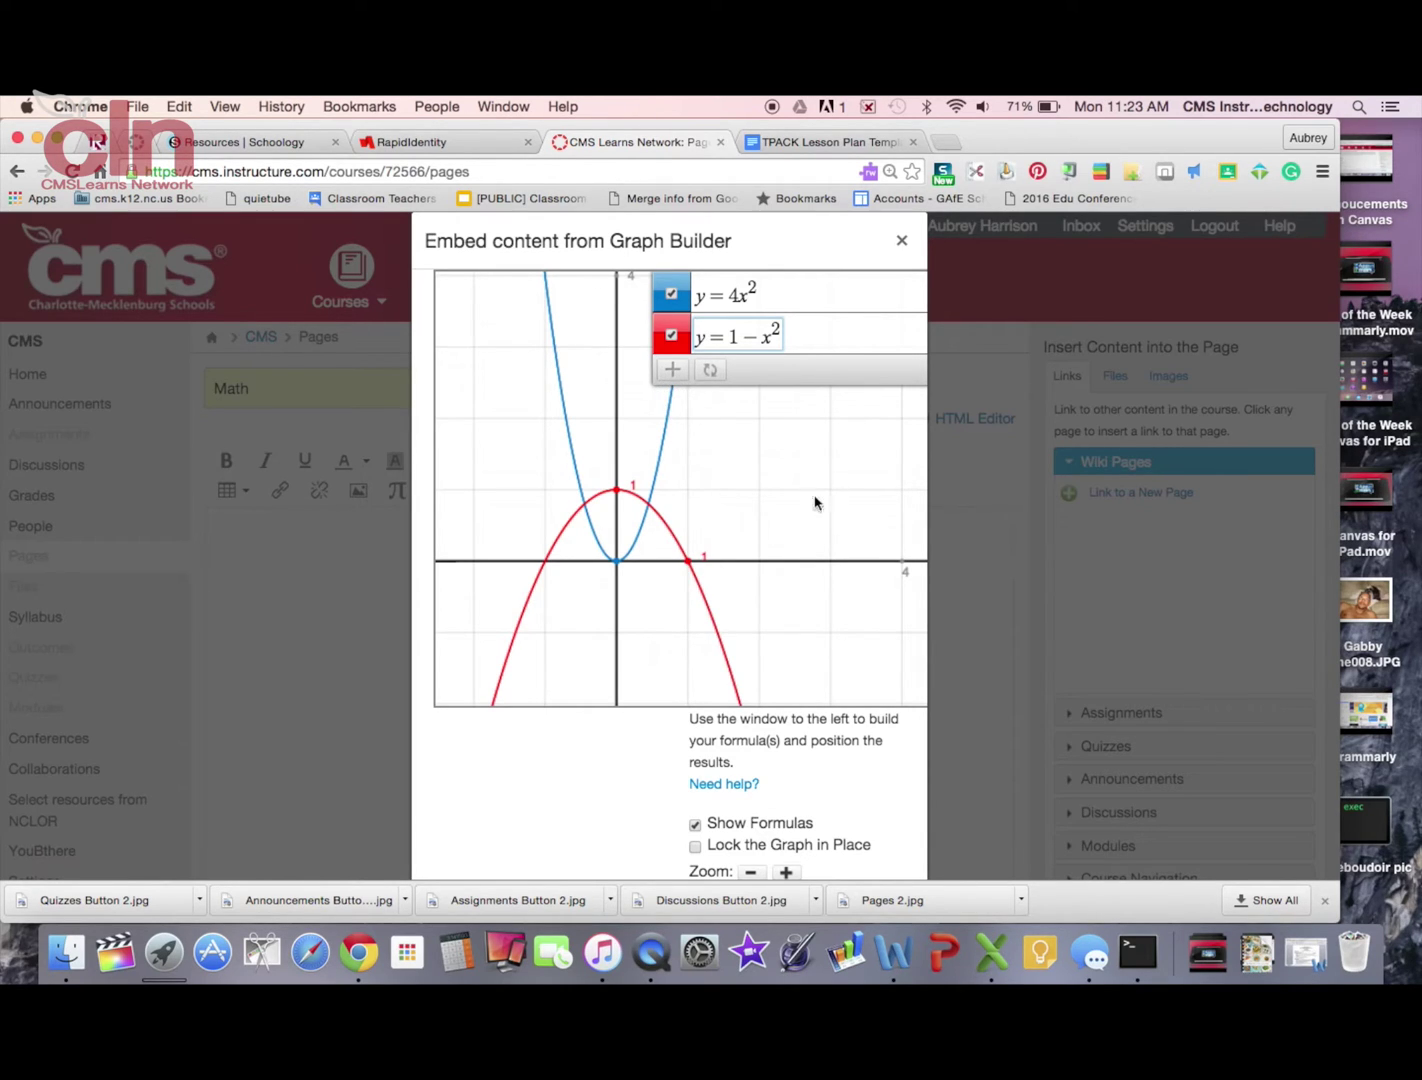
pyautogui.scroll(3, 840, 503)
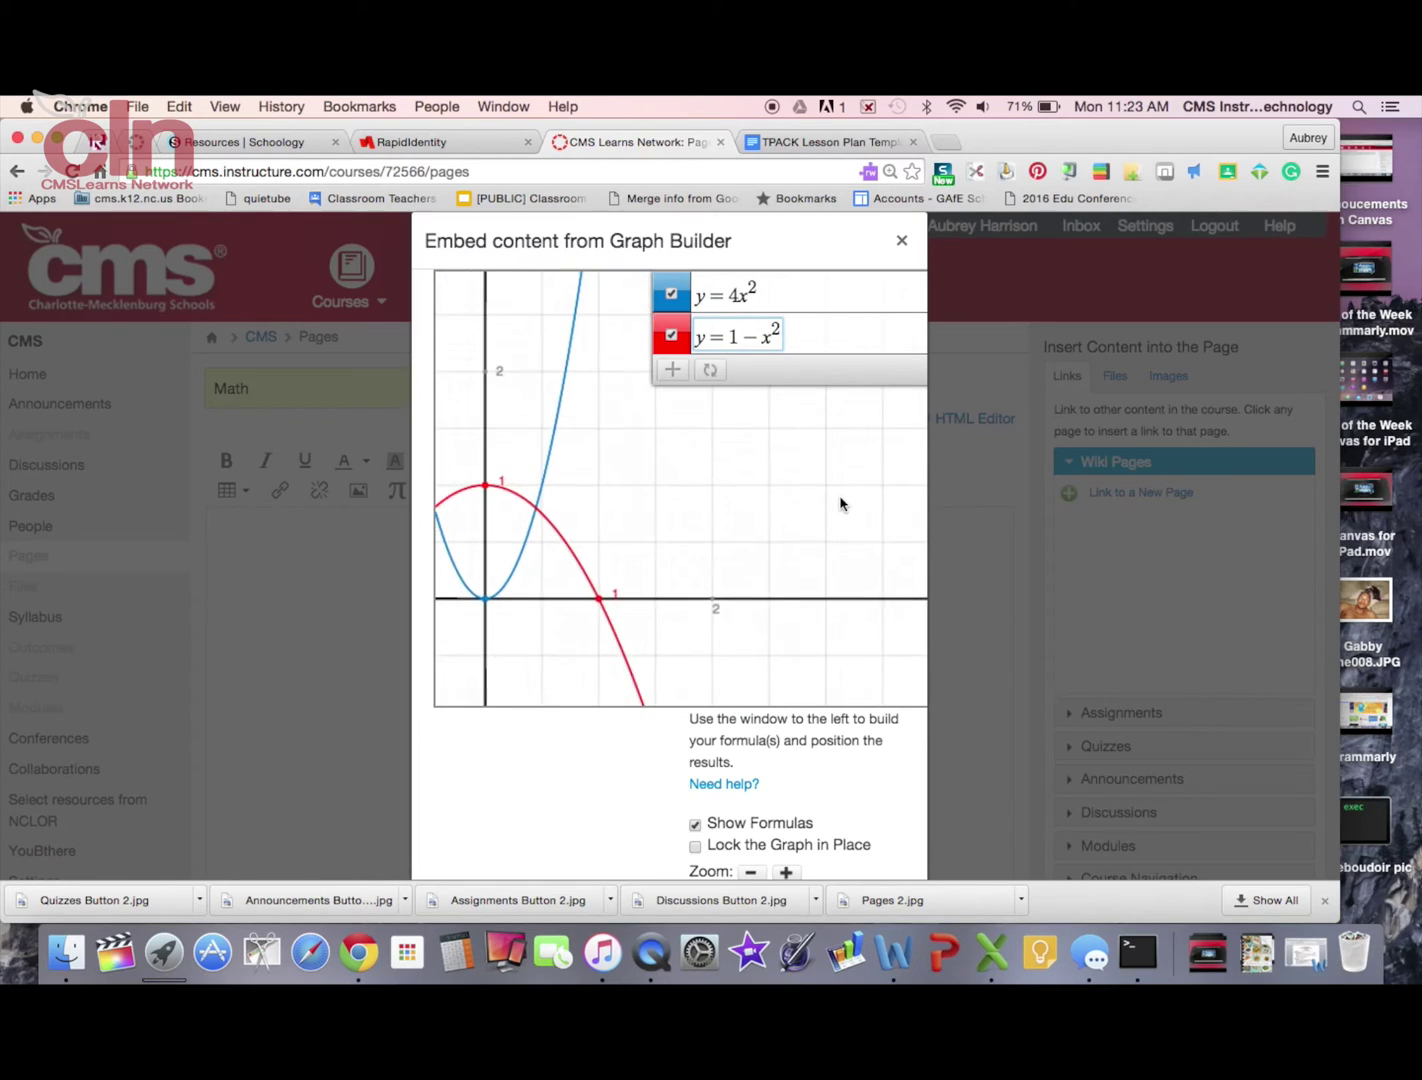
pyautogui.scroll(1, 840, 504)
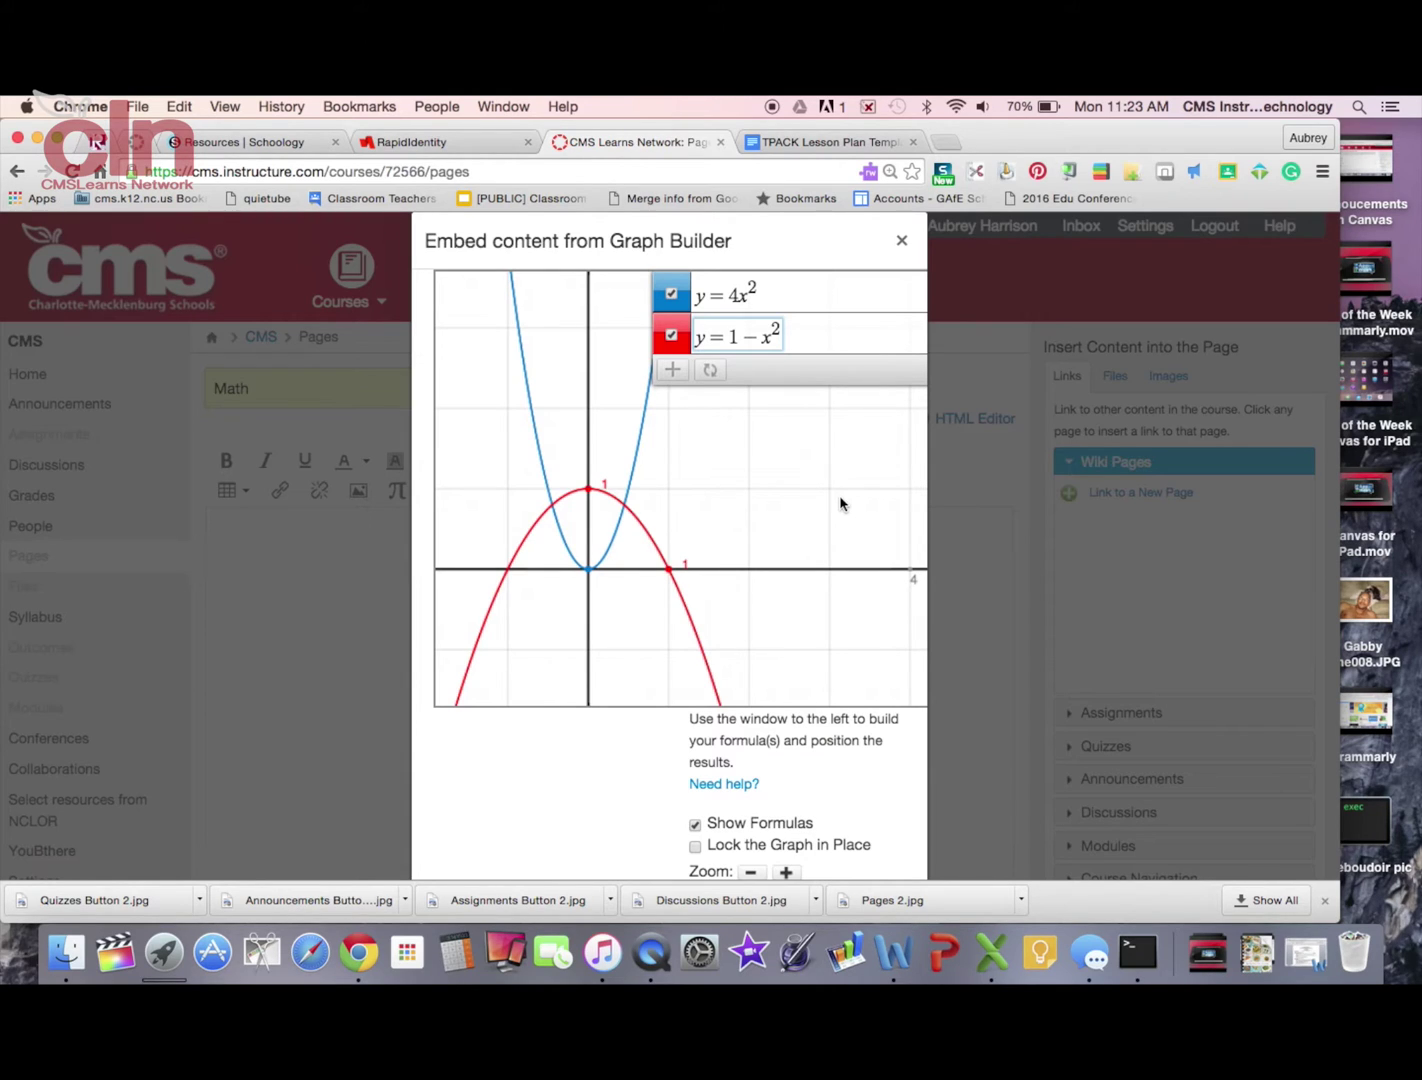
pyautogui.scroll(-3, 599, 844)
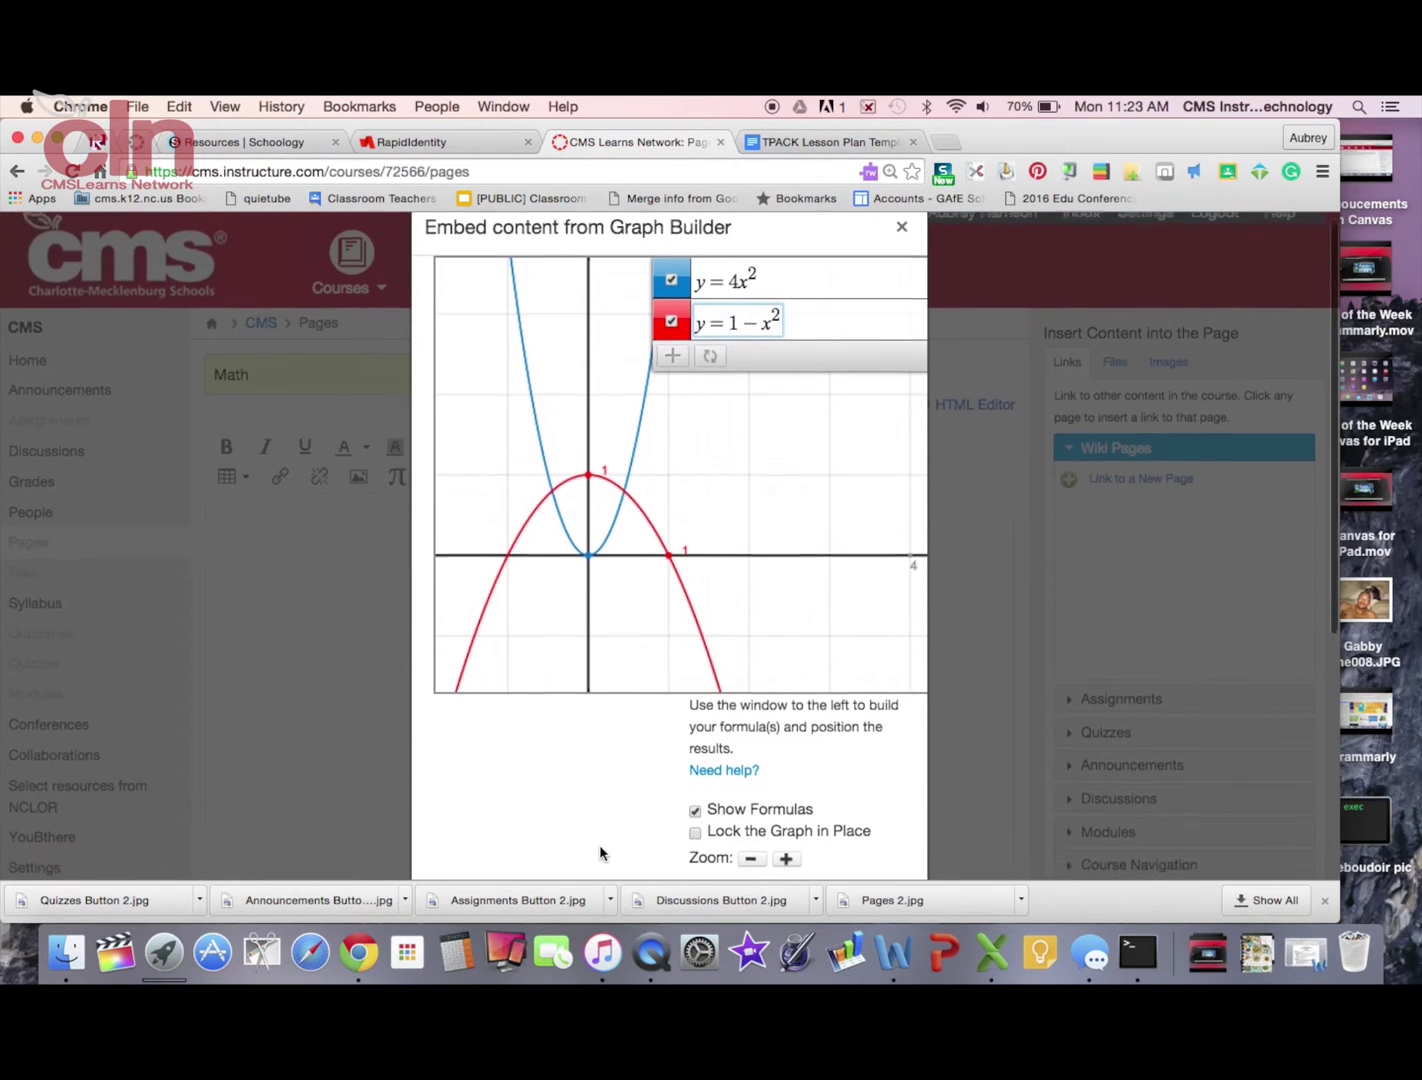
pyautogui.scroll(-3, 598, 844)
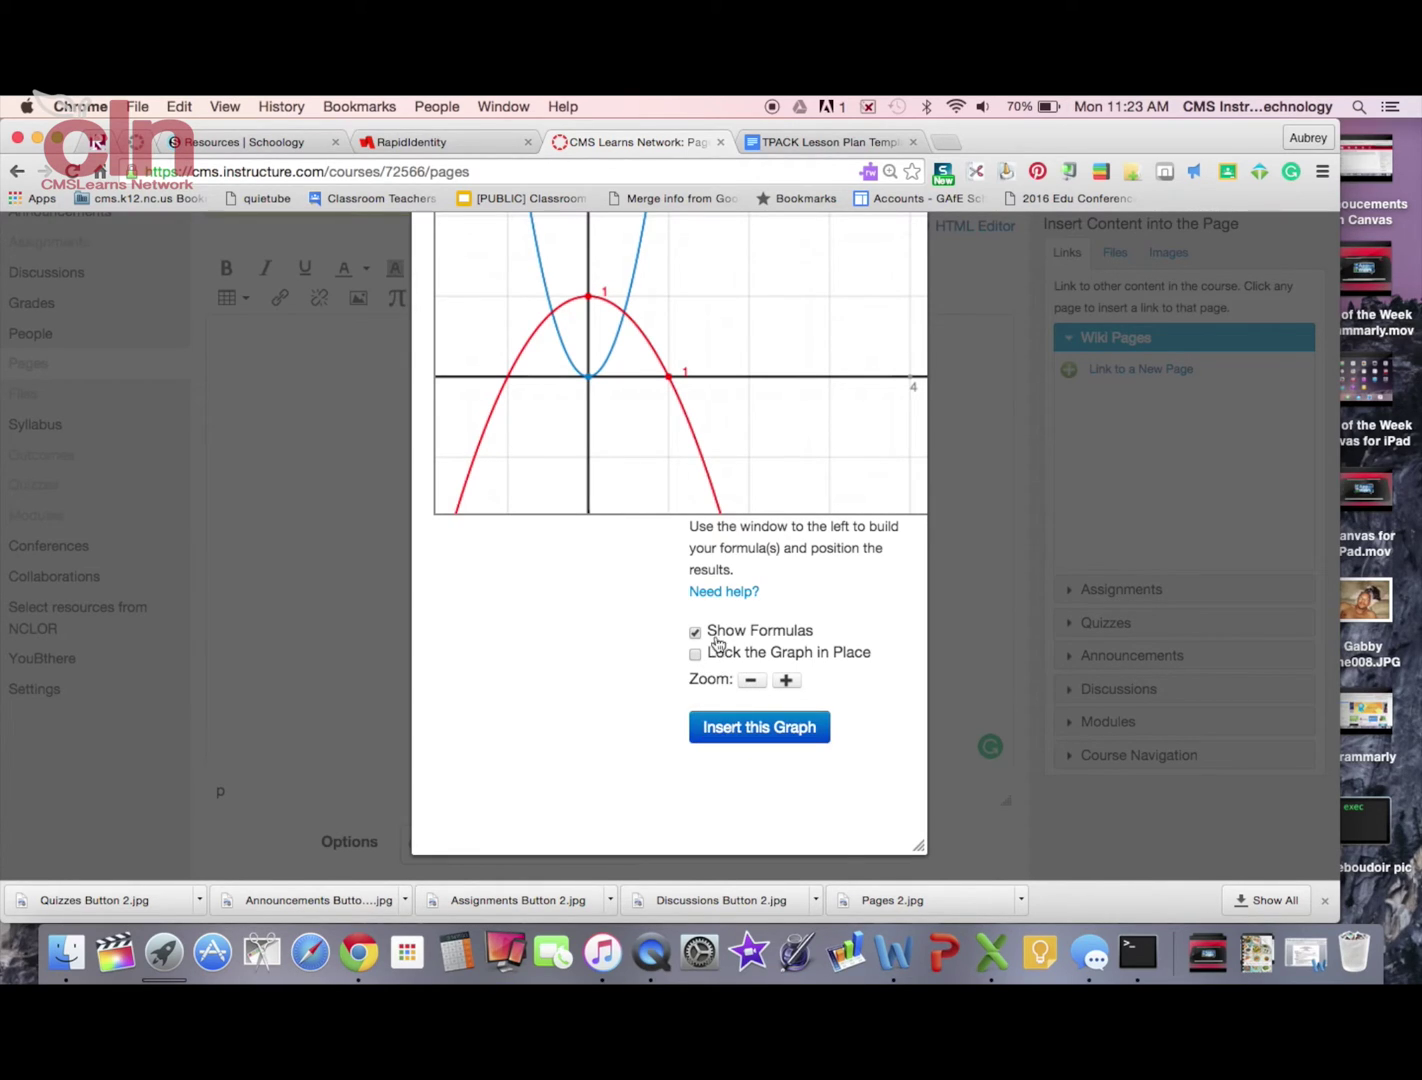
# Insert the y = 4x² and y = 1 − x² graph into the Math page and save.
pyautogui.click(718, 730)
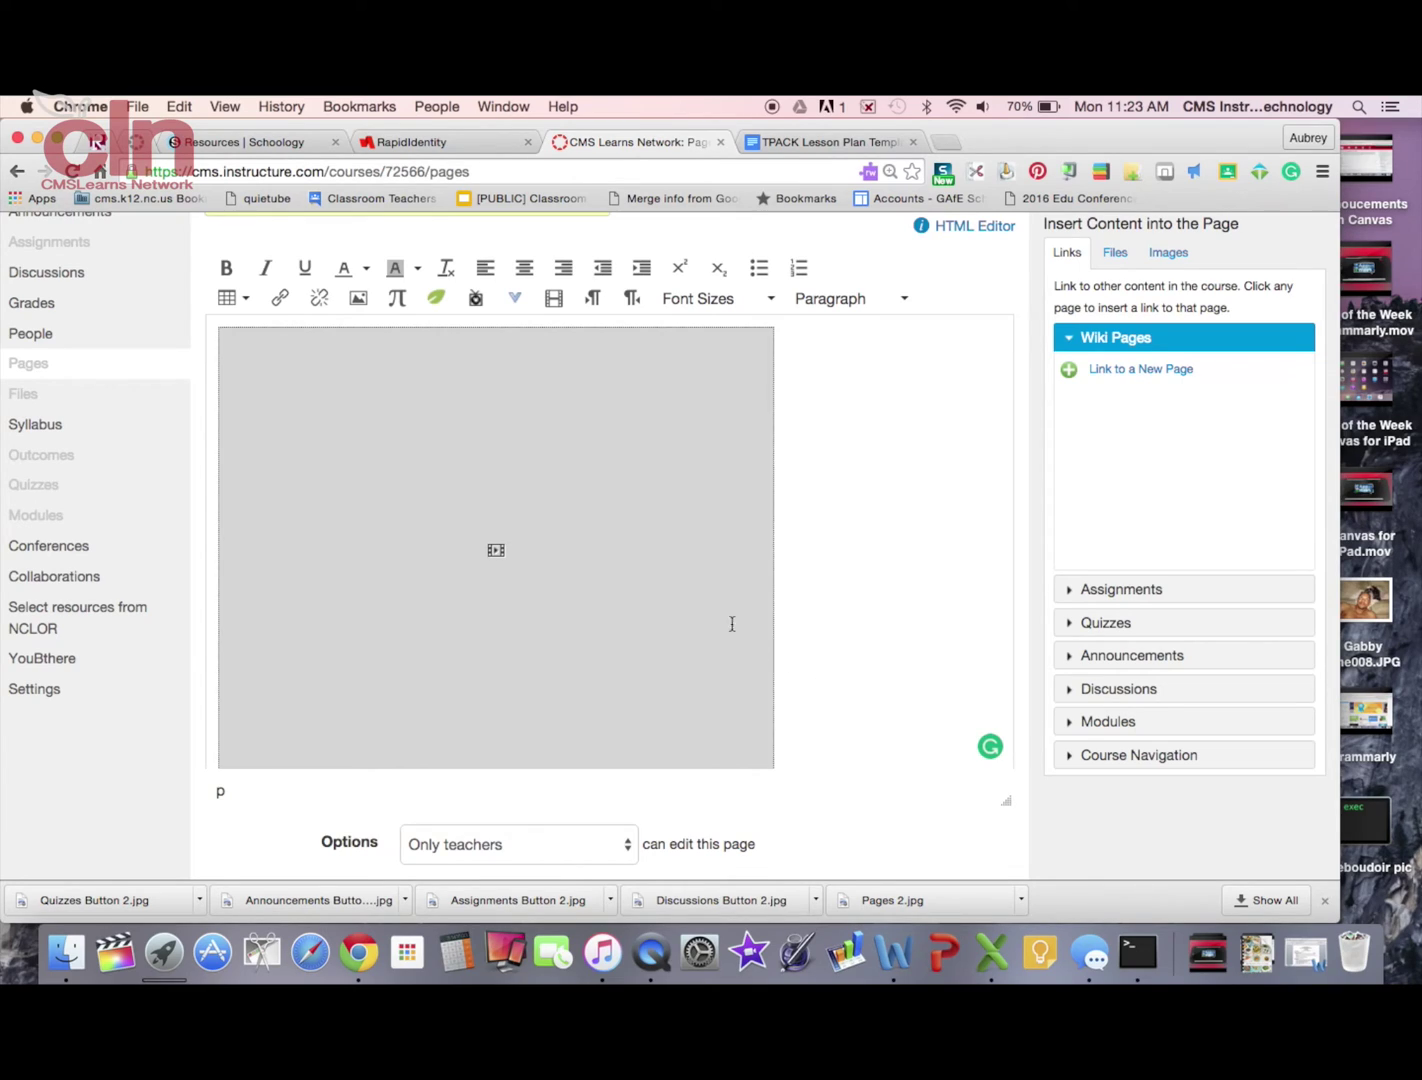
pyautogui.scroll(-5, 695, 656)
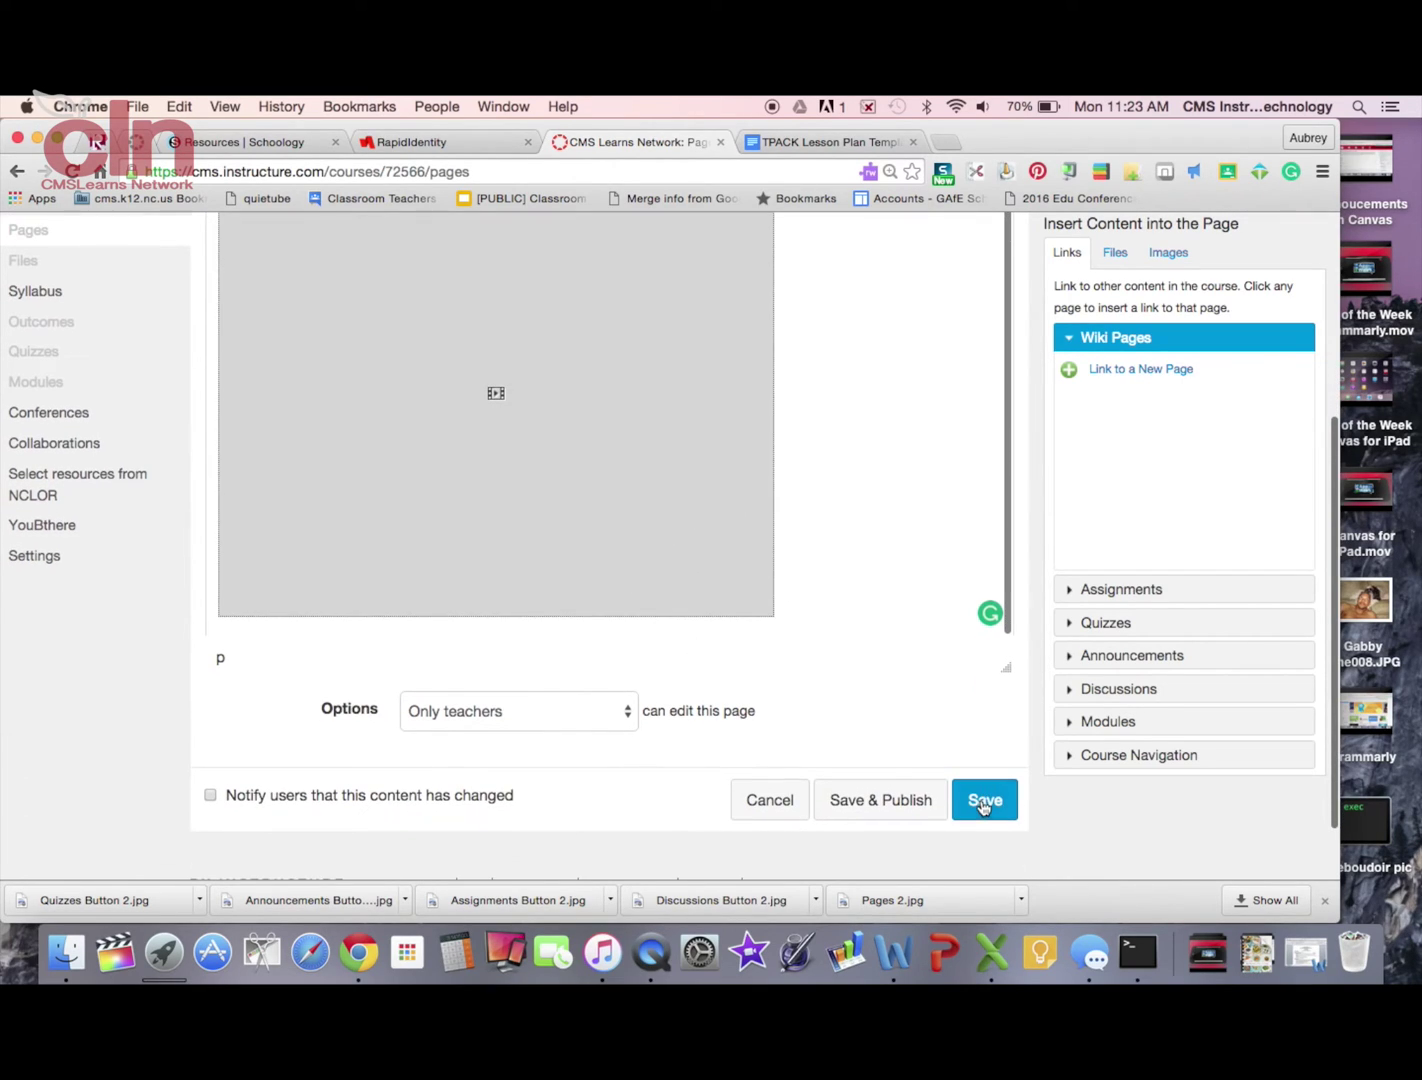
pyautogui.click(984, 802)
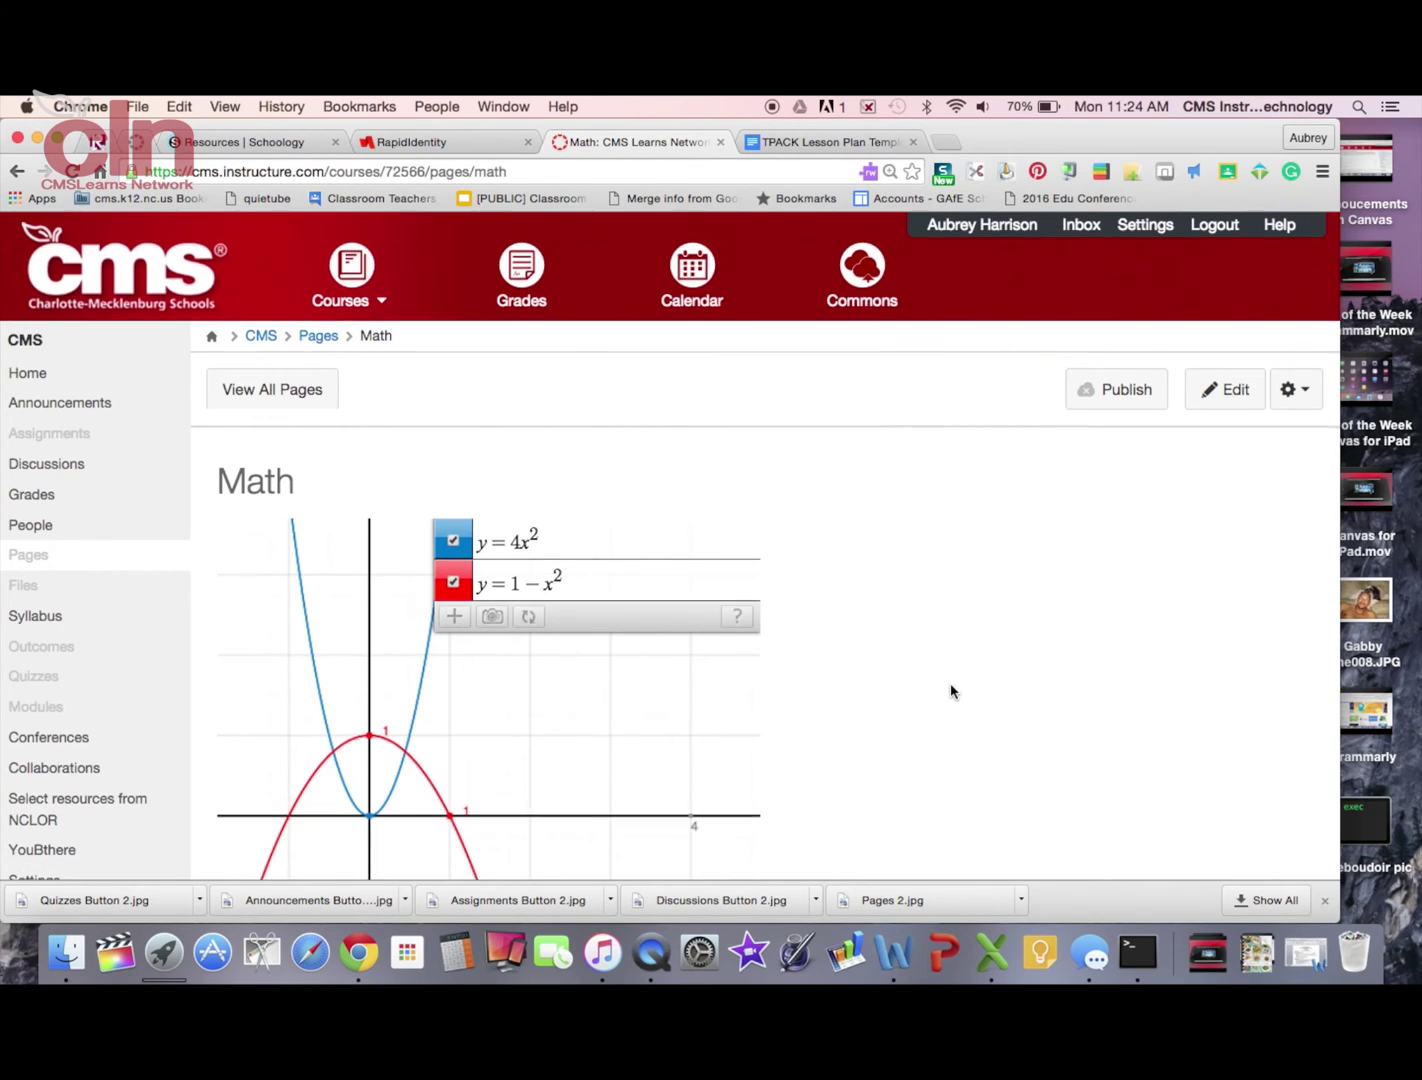
# Add a third equation, y = x², plotted in green on the page's embedded graph.
pyautogui.scroll(-4, 950, 690)
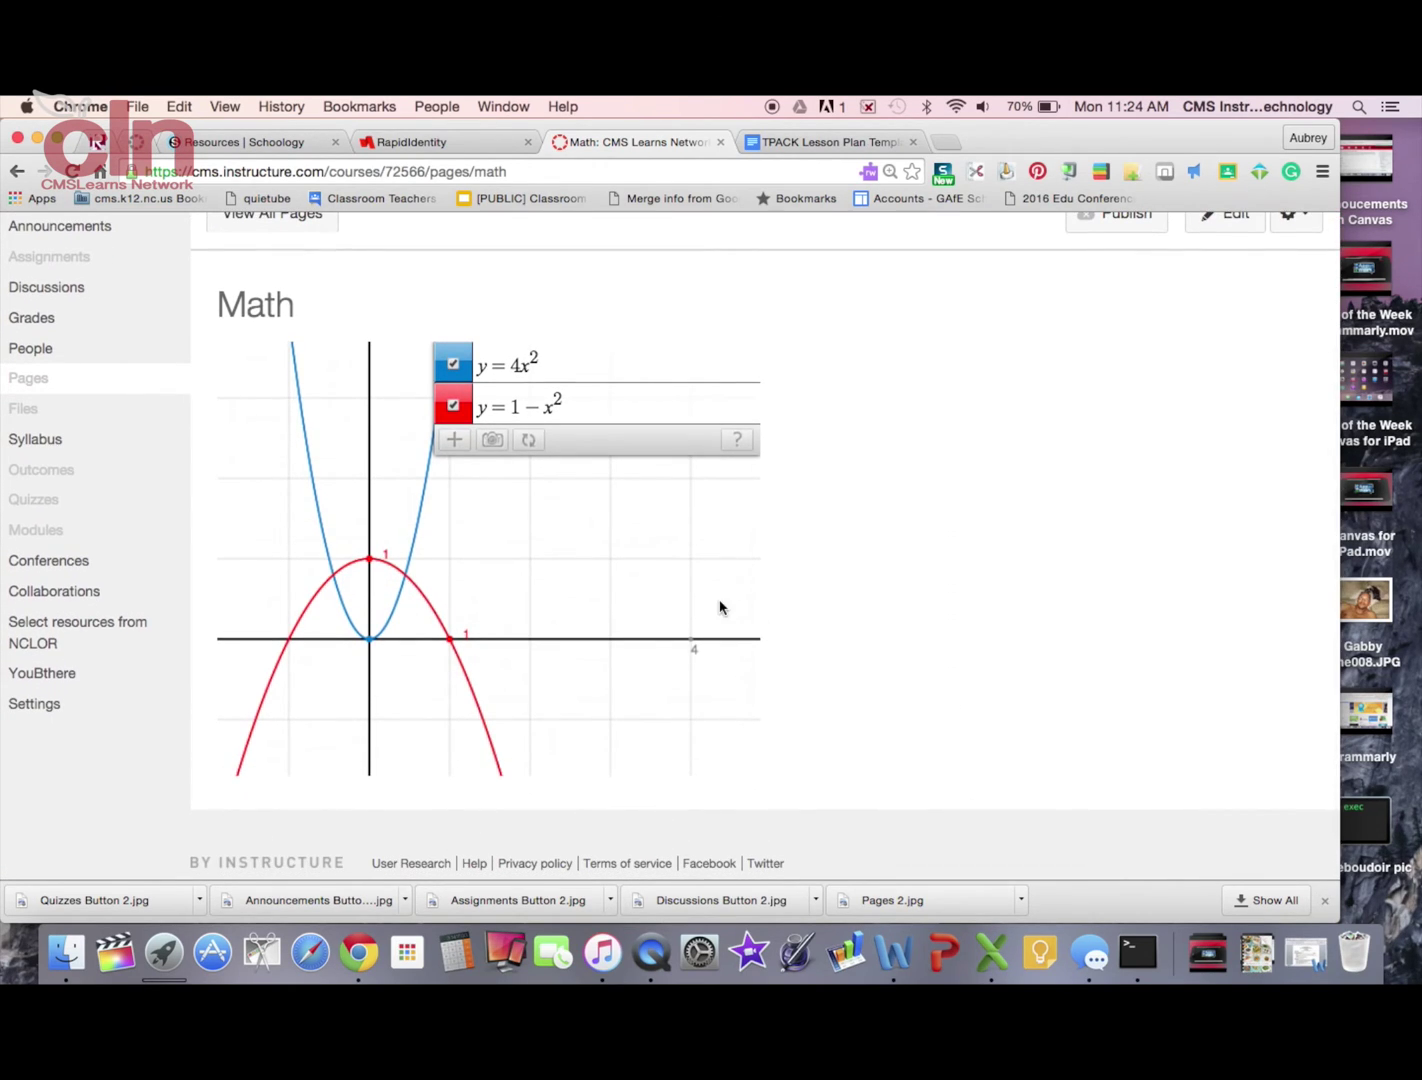
pyautogui.click(452, 440)
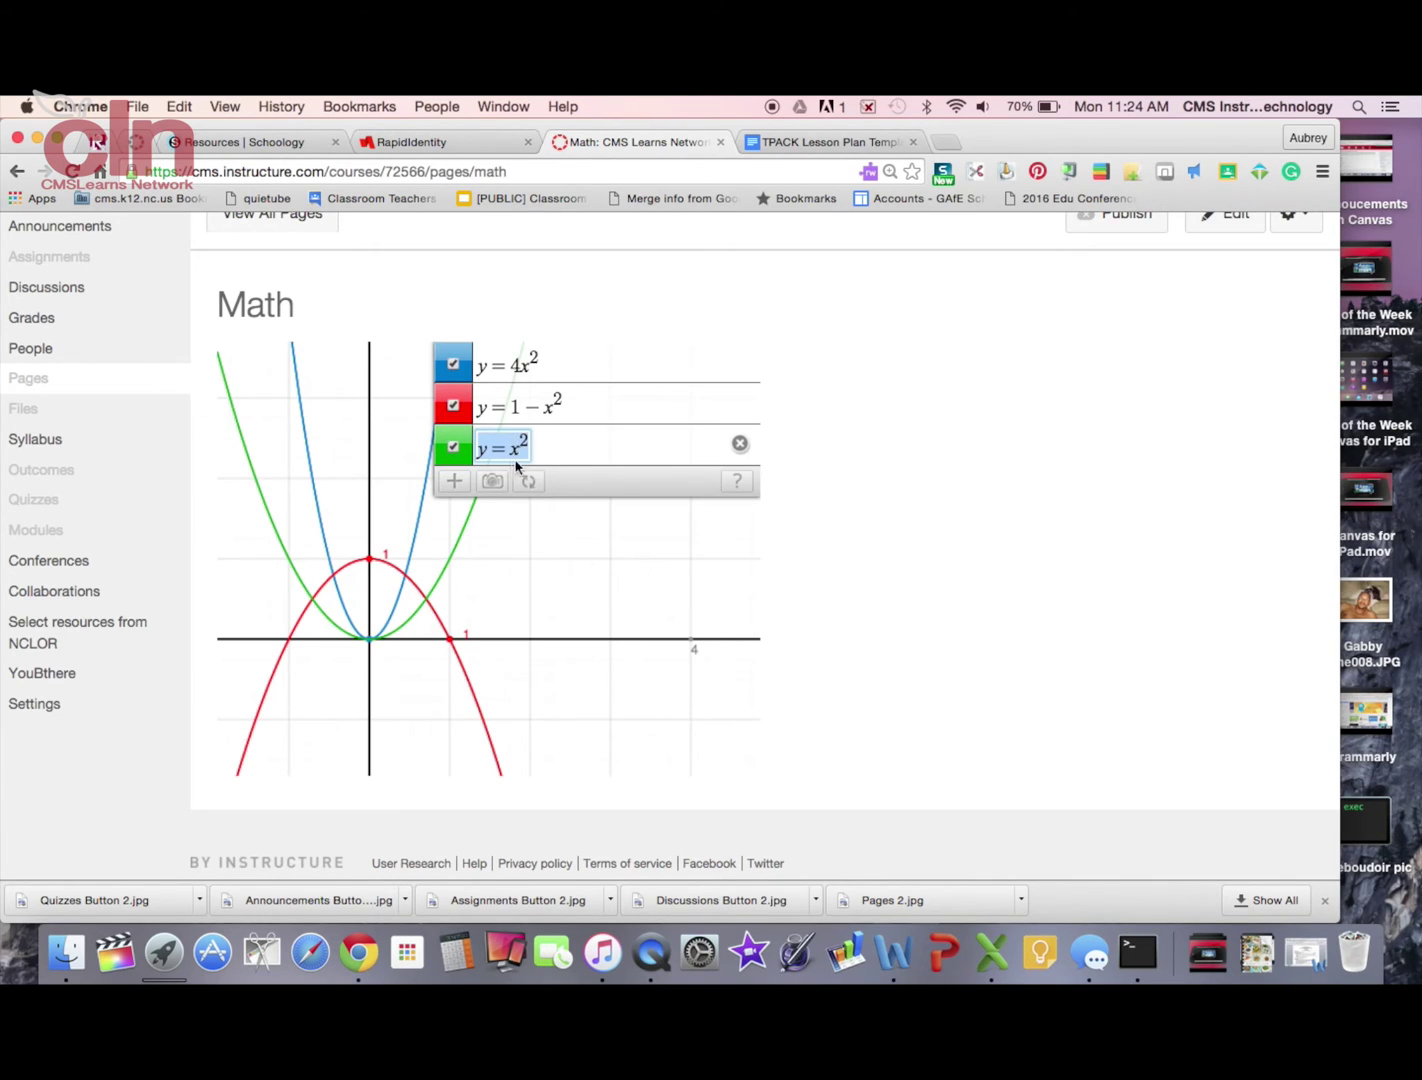
pyautogui.scroll(-3, 383, 612)
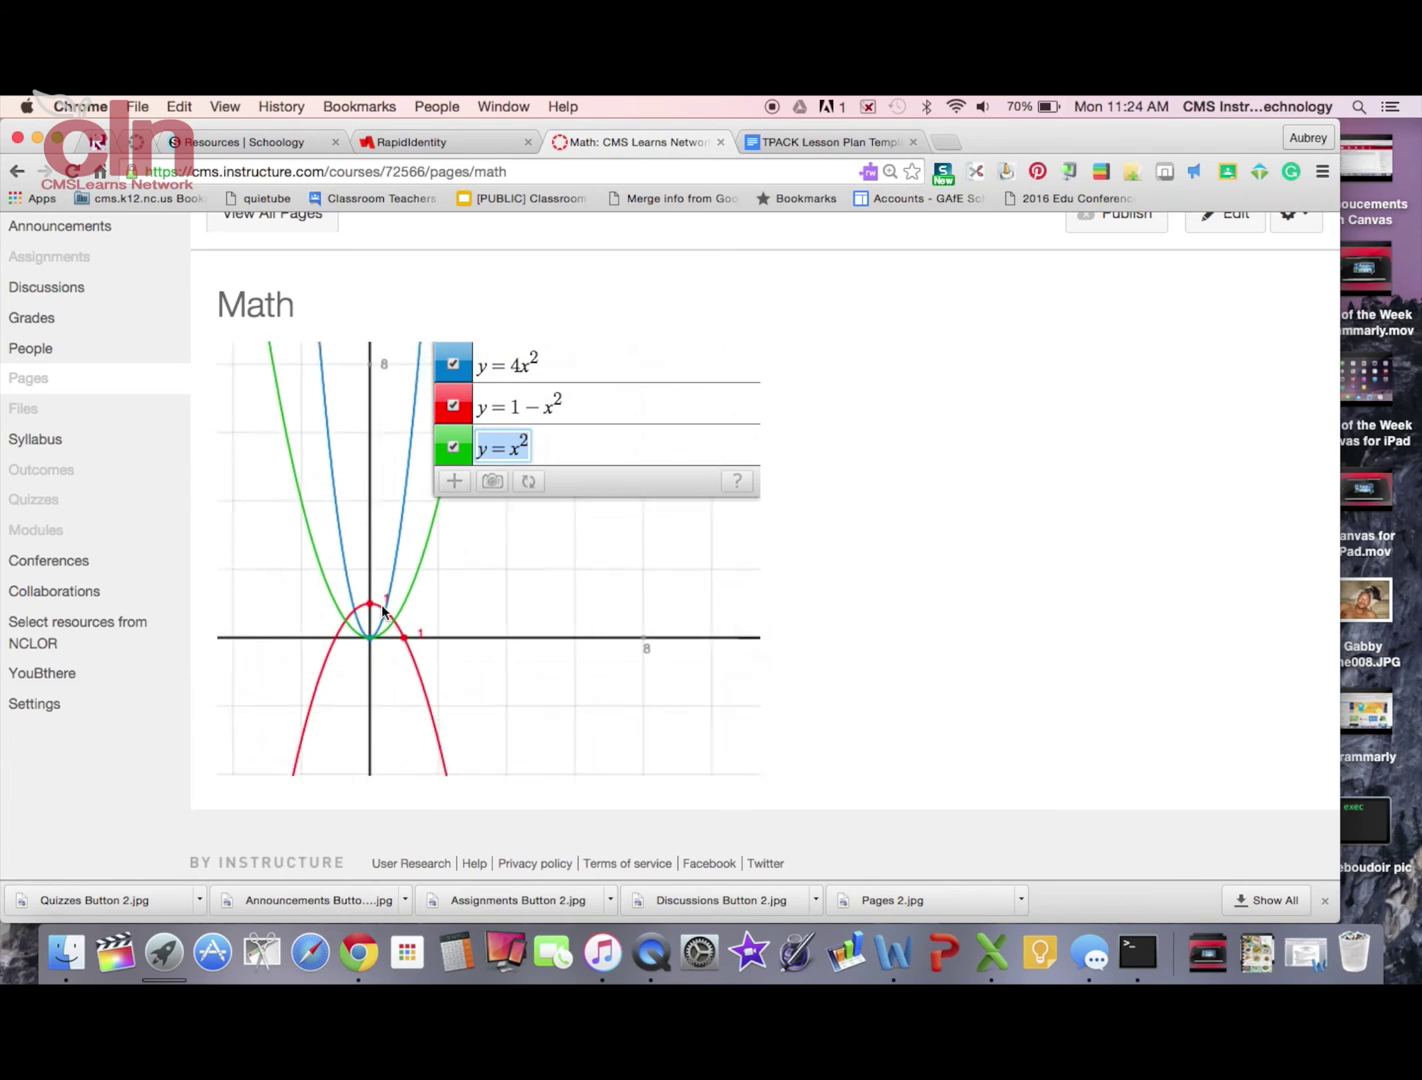
pyautogui.scroll(5, 382, 612)
pyautogui.scroll(-2, 382, 613)
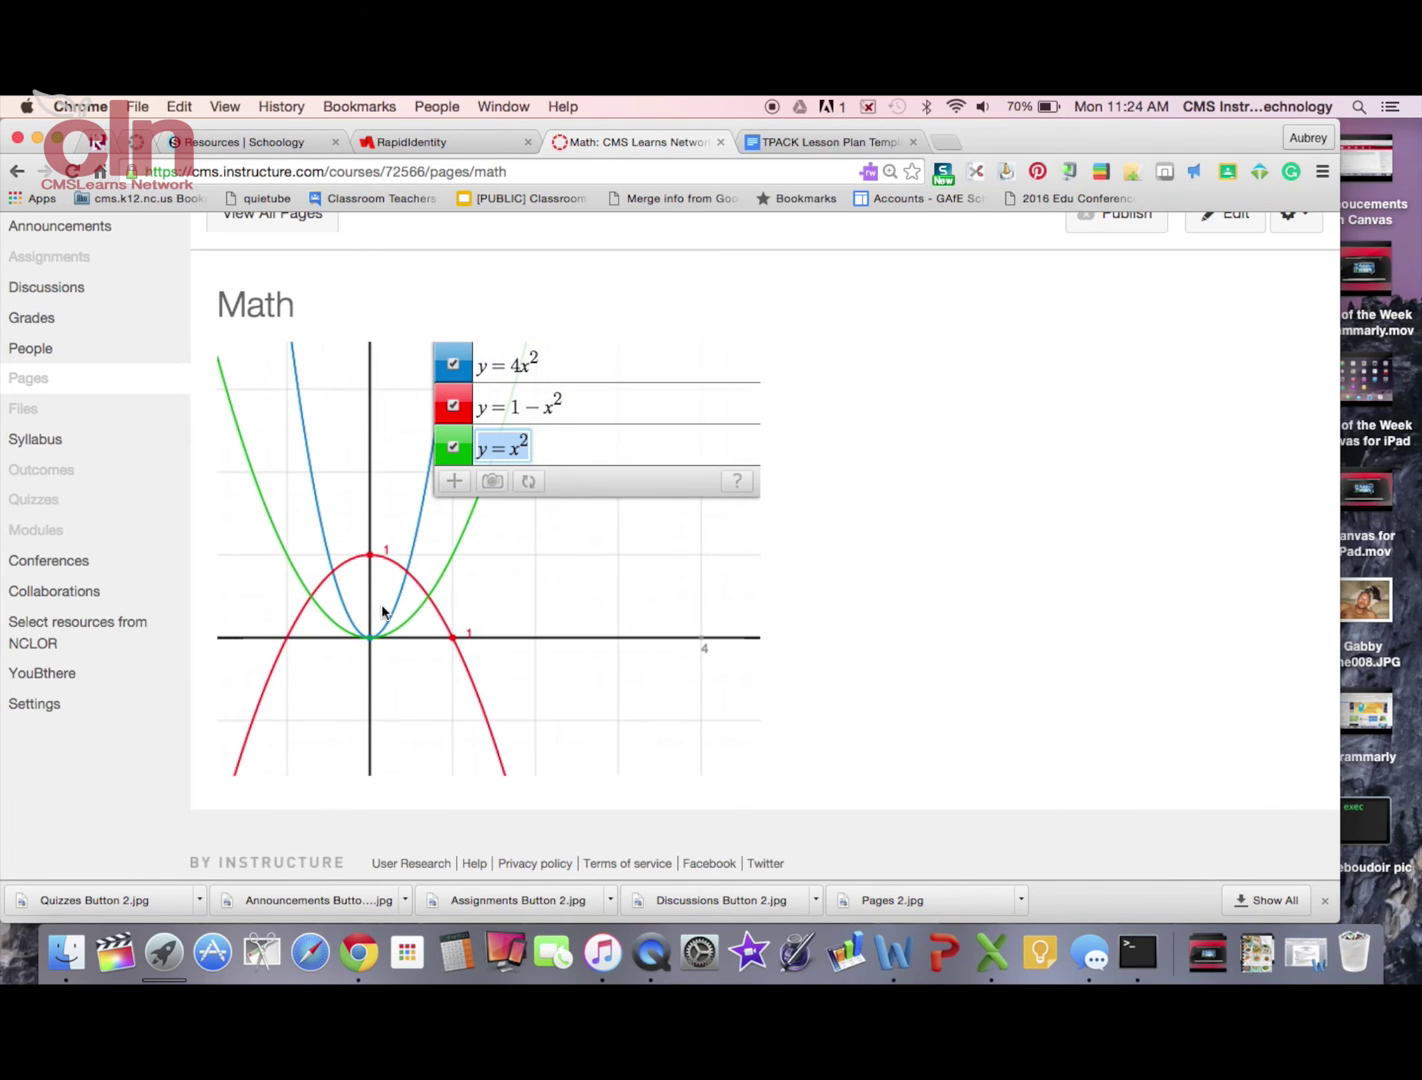